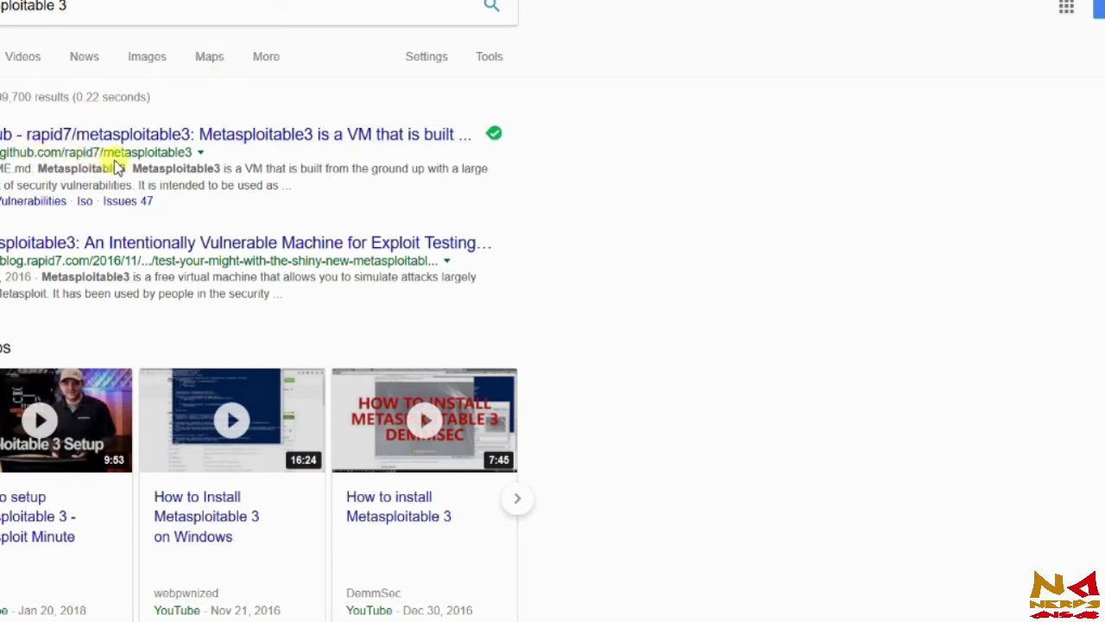
# - Open the rapid7/metasploitable3 GitHub repository from the search results and try to download it as a ZIP
pyautogui.click(192, 139)
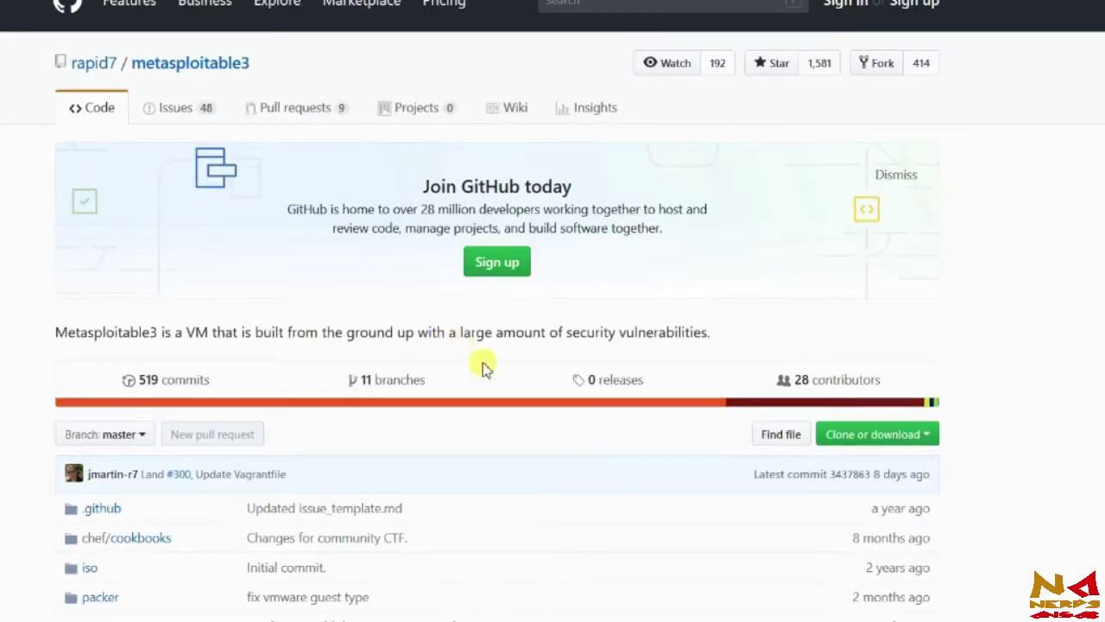
pyautogui.scroll(-2, 477, 427)
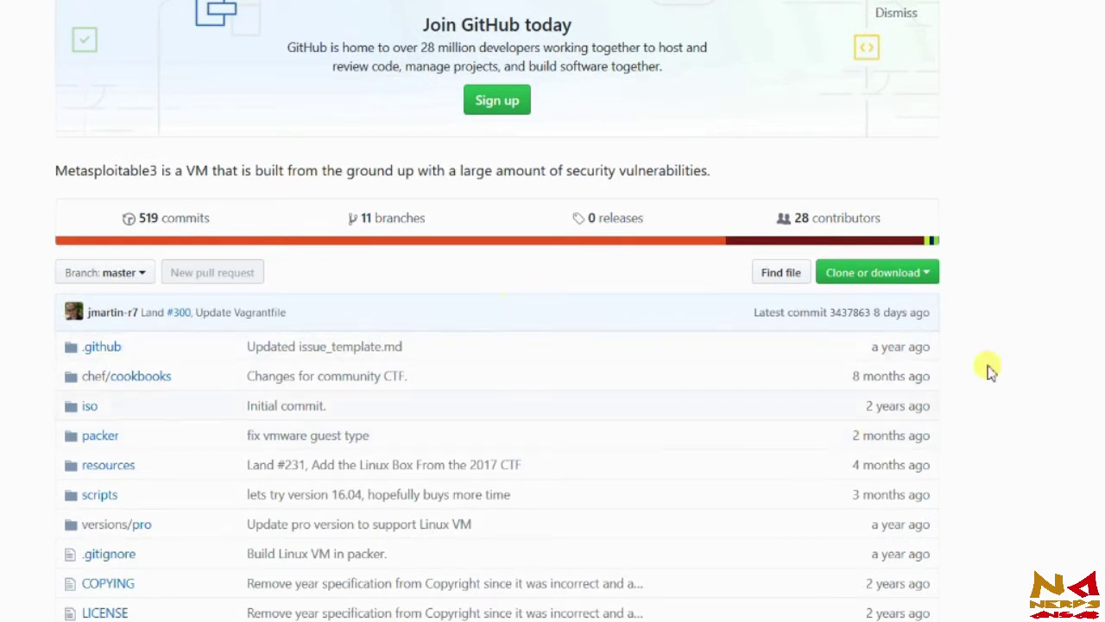
pyautogui.click(903, 280)
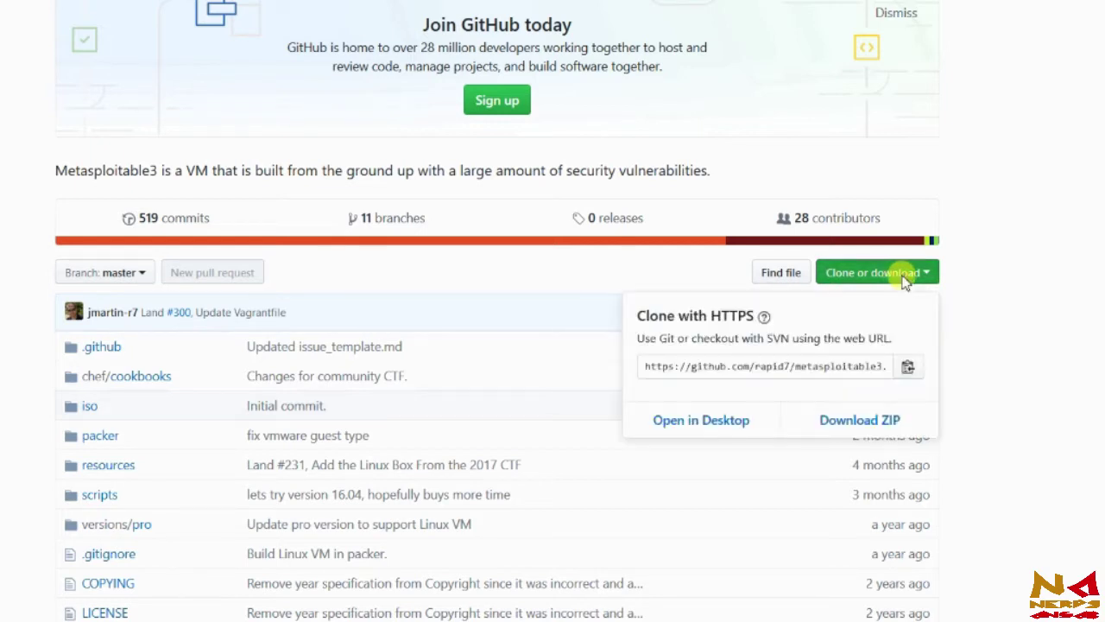
pyautogui.click(866, 423)
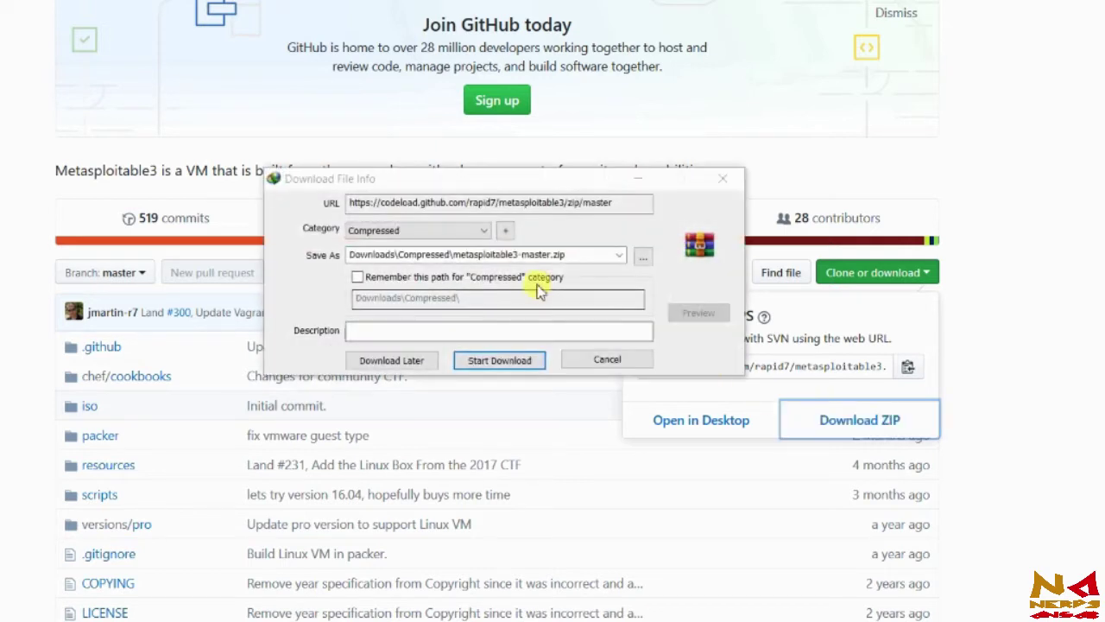
pyautogui.click(520, 363)
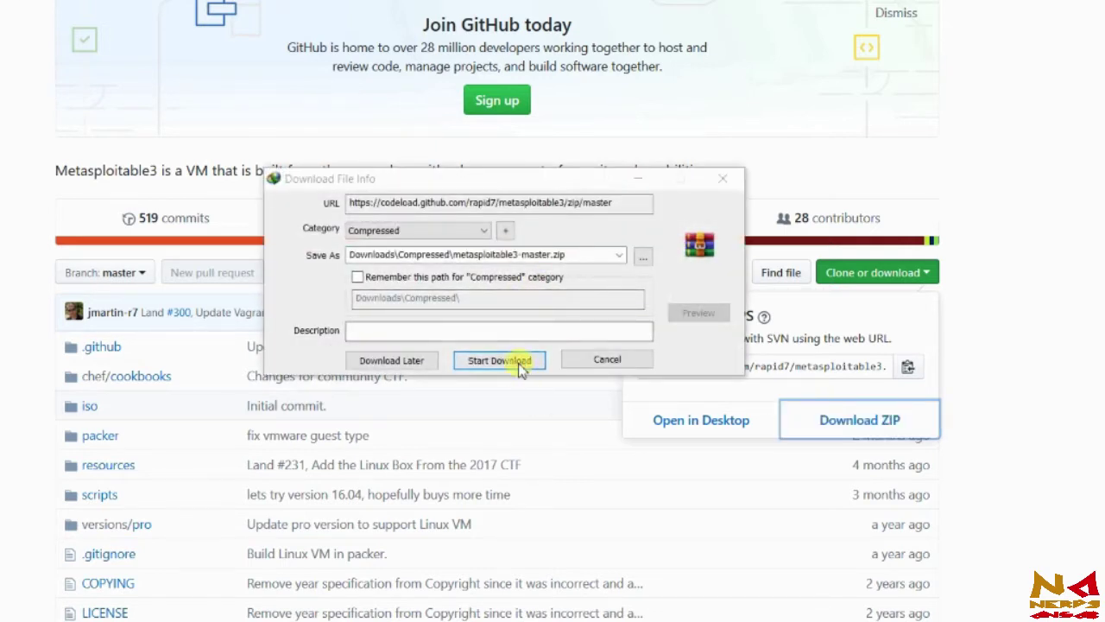
pyautogui.click(572, 365)
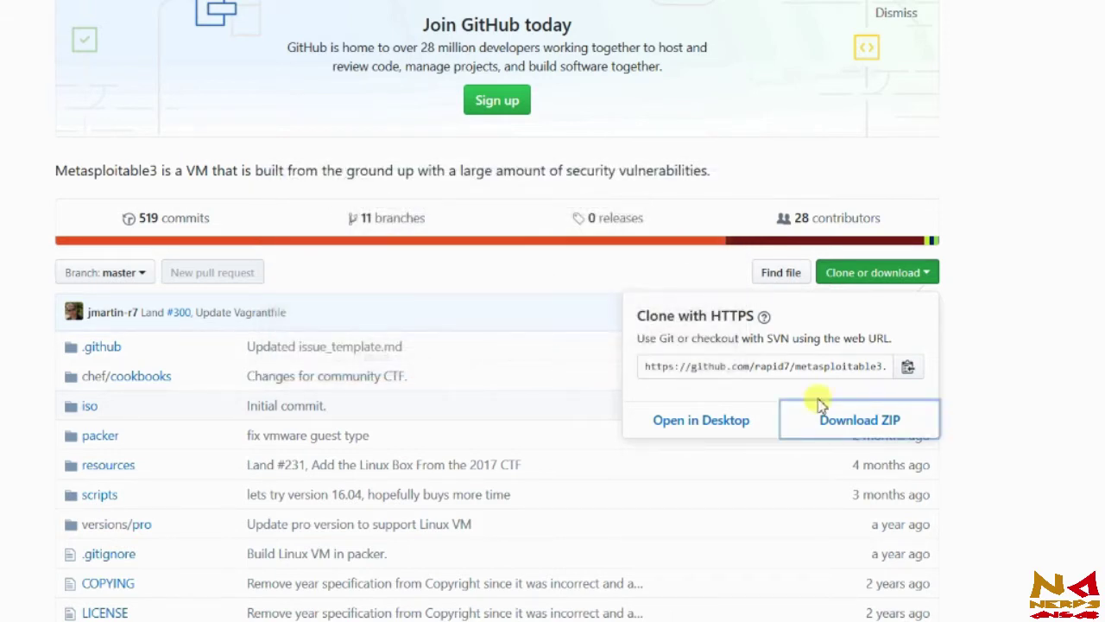
pyautogui.click(973, 453)
# - Review the README file listing and the system and software requirements for building Metasploitable 3
pyautogui.scroll(-8, 973, 453)
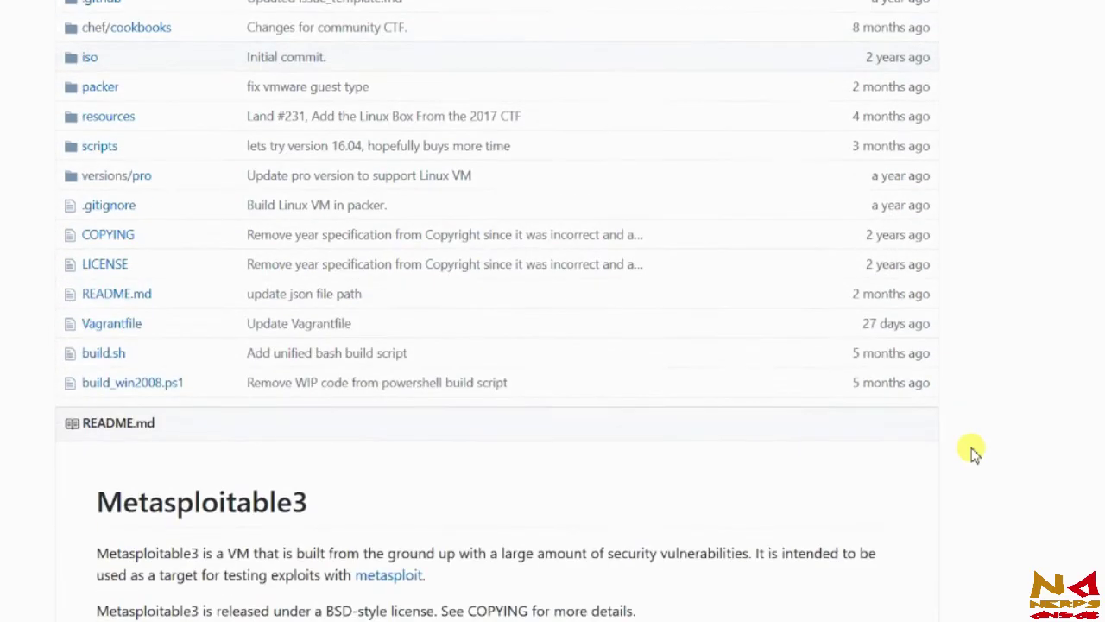
pyautogui.scroll(-1, 973, 453)
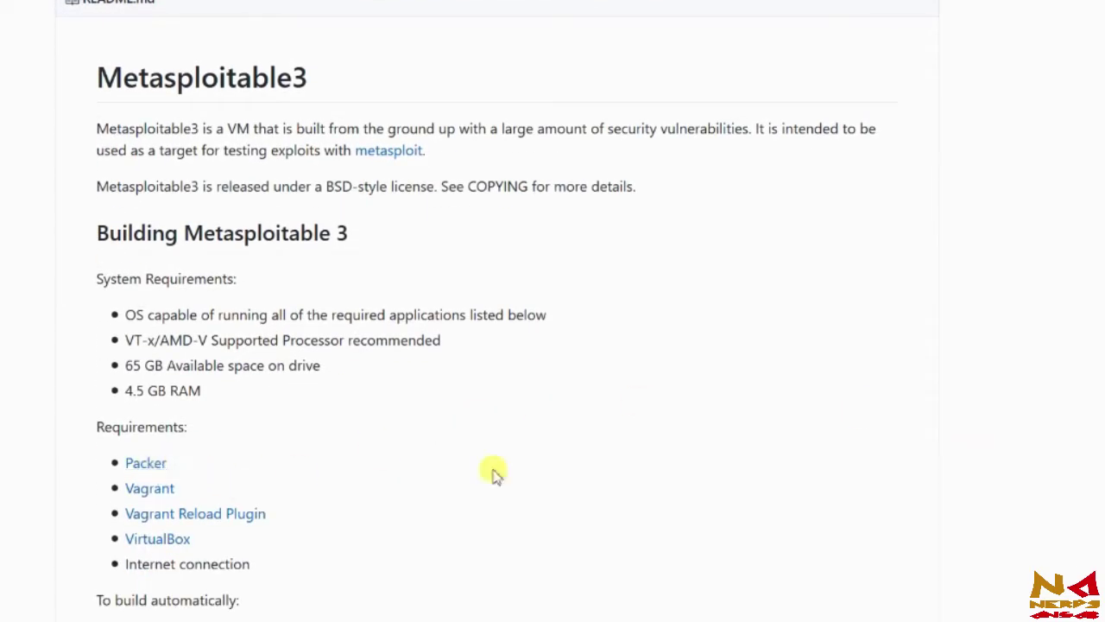
pyautogui.scroll(1, 457, 406)
pyautogui.scroll(3, 458, 406)
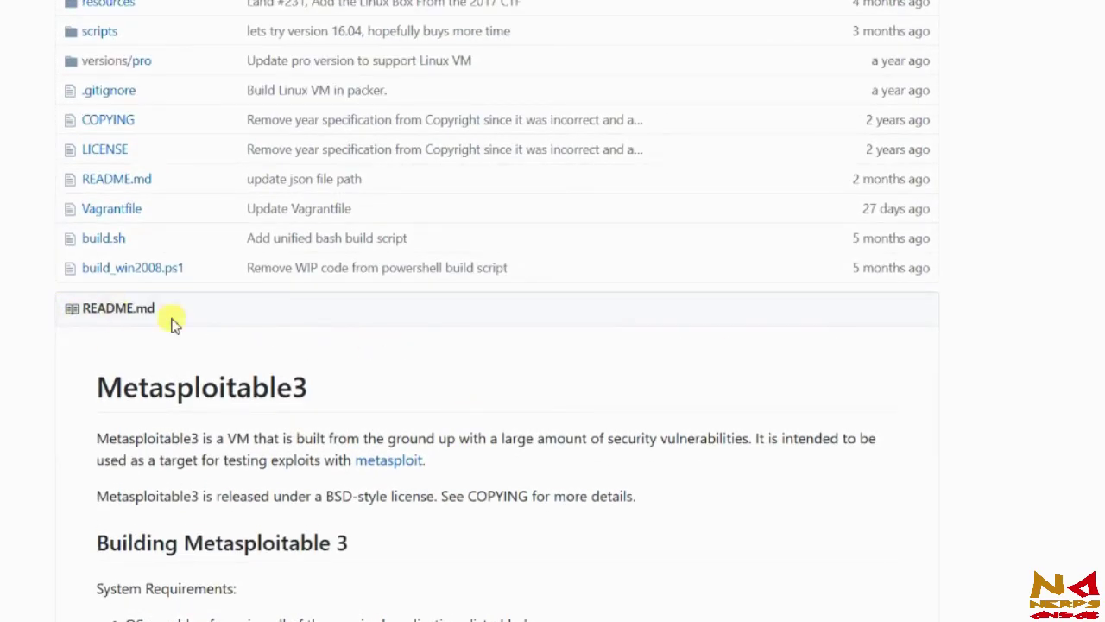
pyautogui.scroll(1, 172, 321)
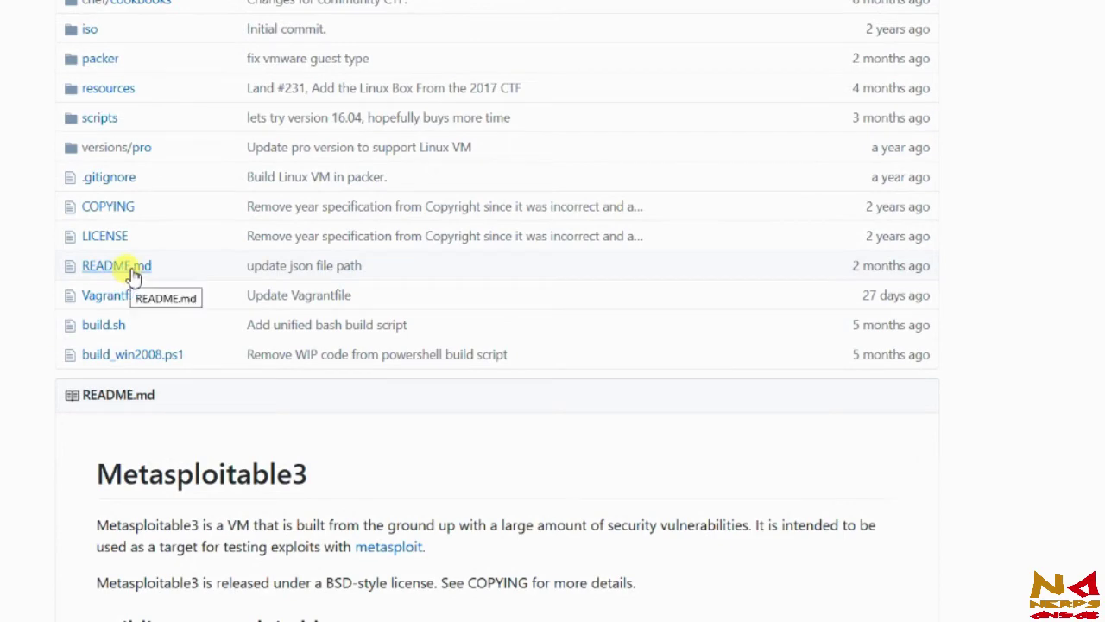
pyautogui.scroll(-6, 222, 420)
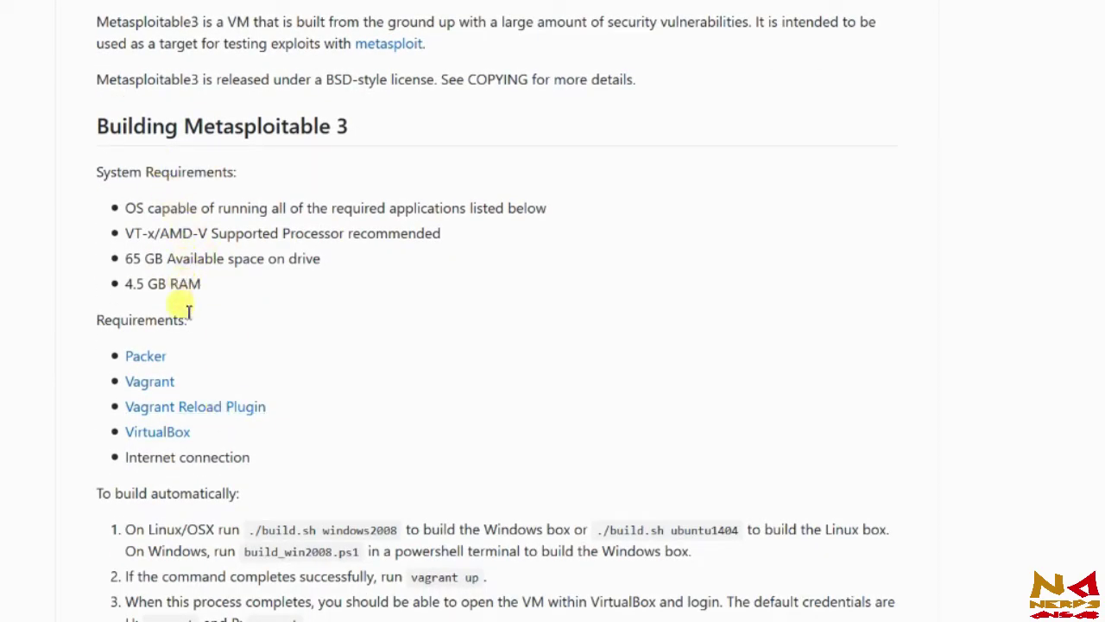
pyautogui.scroll(-1, 259, 347)
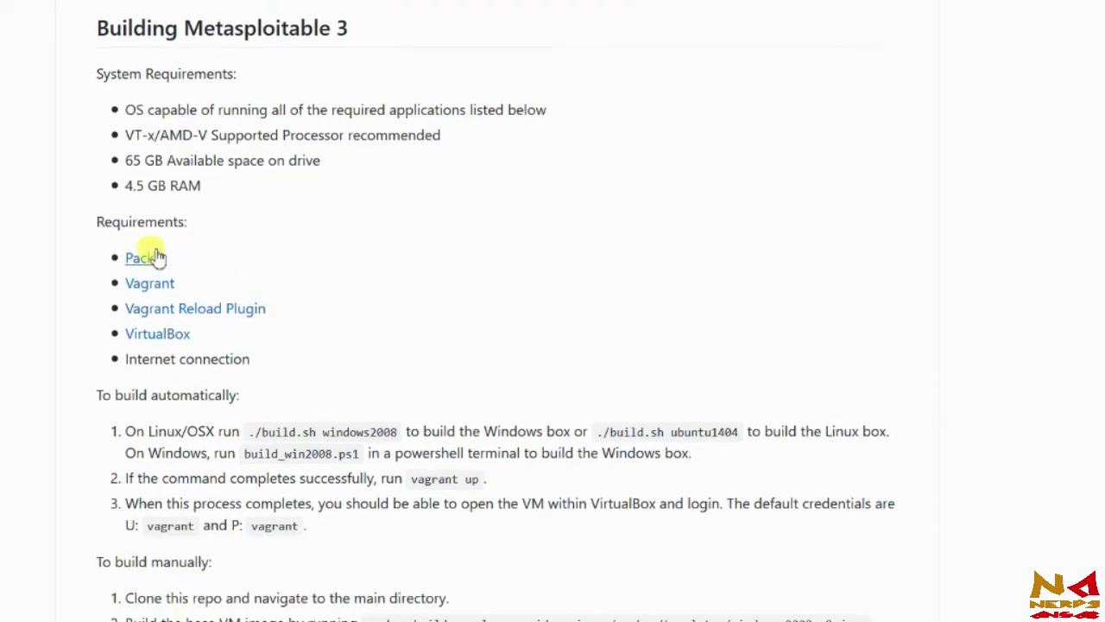
# - Open the Packer requirement link in a new tab and read its installation instructions
pyautogui.rightClick(152, 254)
pyautogui.click(197, 263)
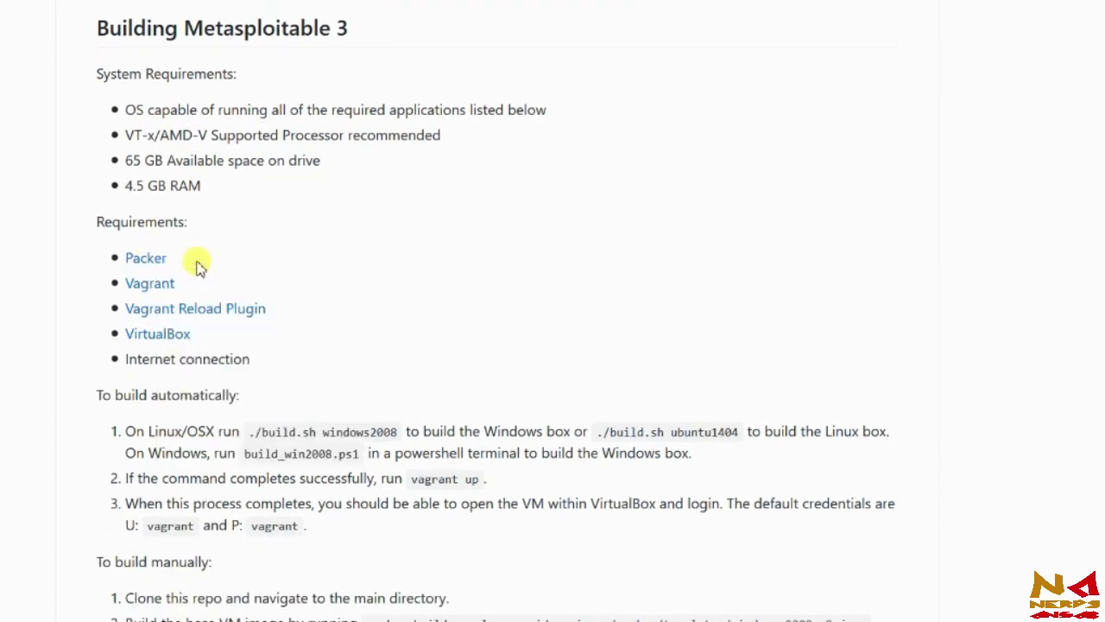
pyautogui.hotkey('ctrl', 'Tab')
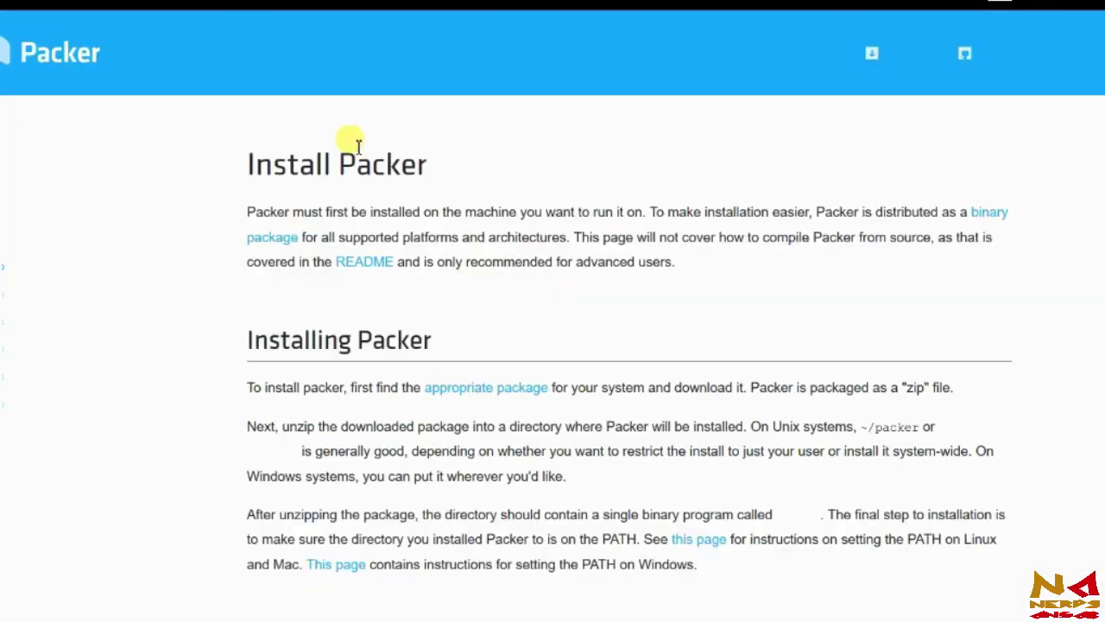
pyautogui.scroll(-2, 345, 141)
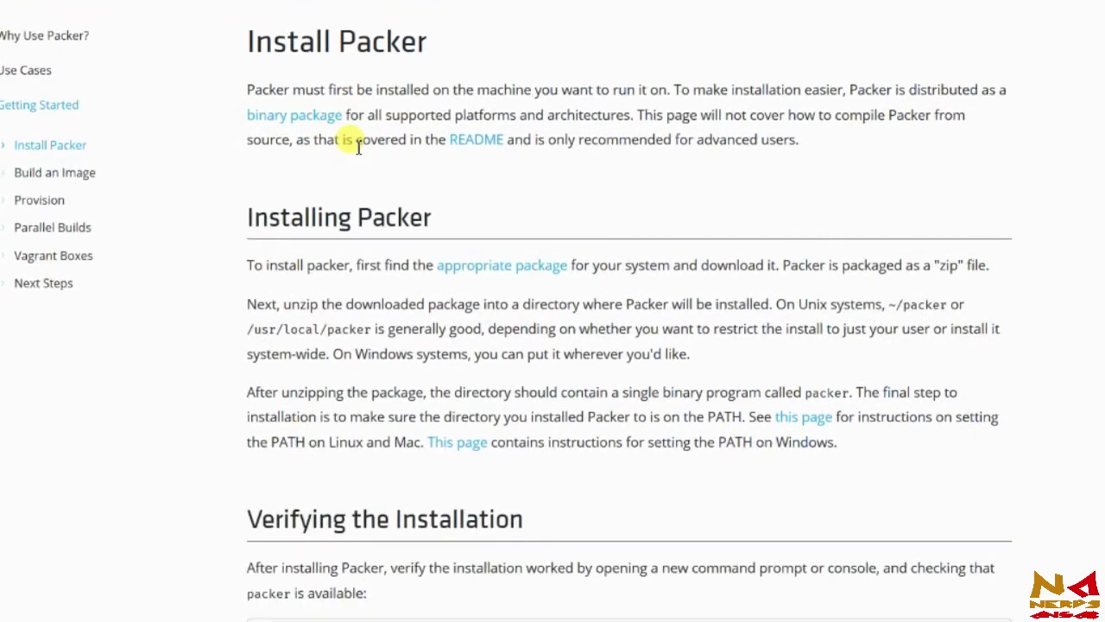
pyautogui.scroll(2, 345, 141)
# - Go to Packer's download page and try to download the Windows 64-bit package
pyautogui.click(510, 389)
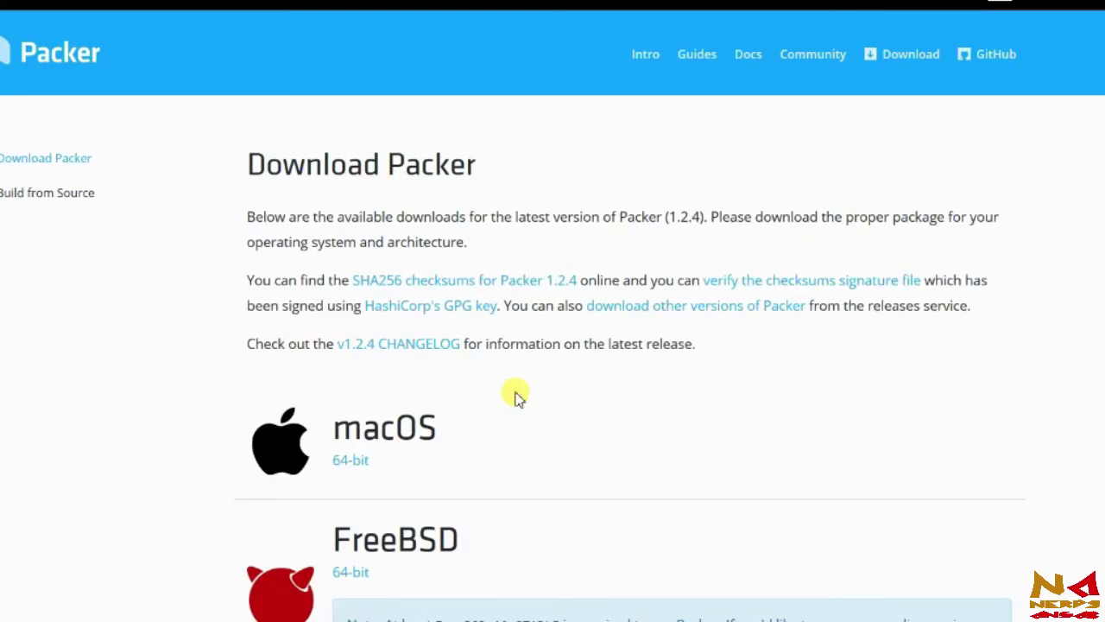
pyautogui.scroll(-3, 517, 396)
pyautogui.scroll(-5, 517, 396)
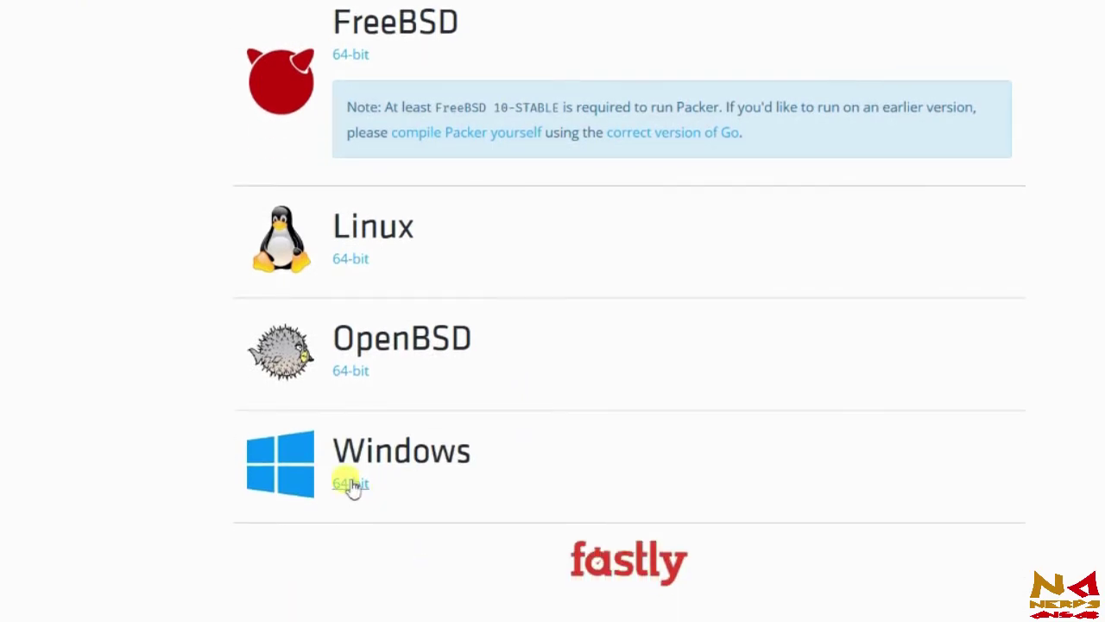
pyautogui.click(353, 486)
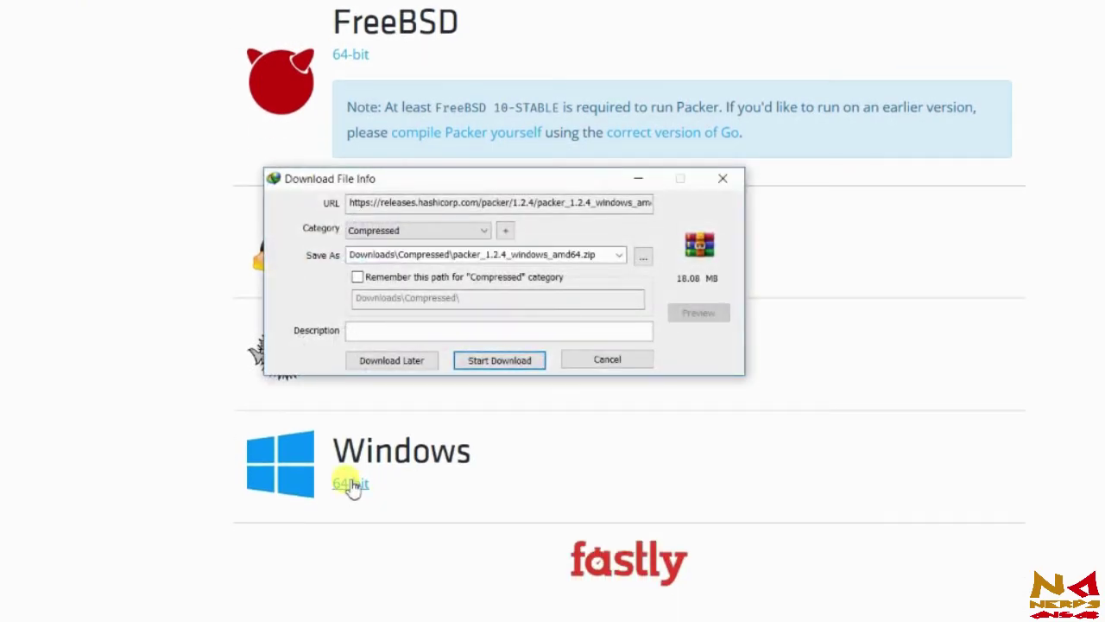
pyautogui.click(572, 362)
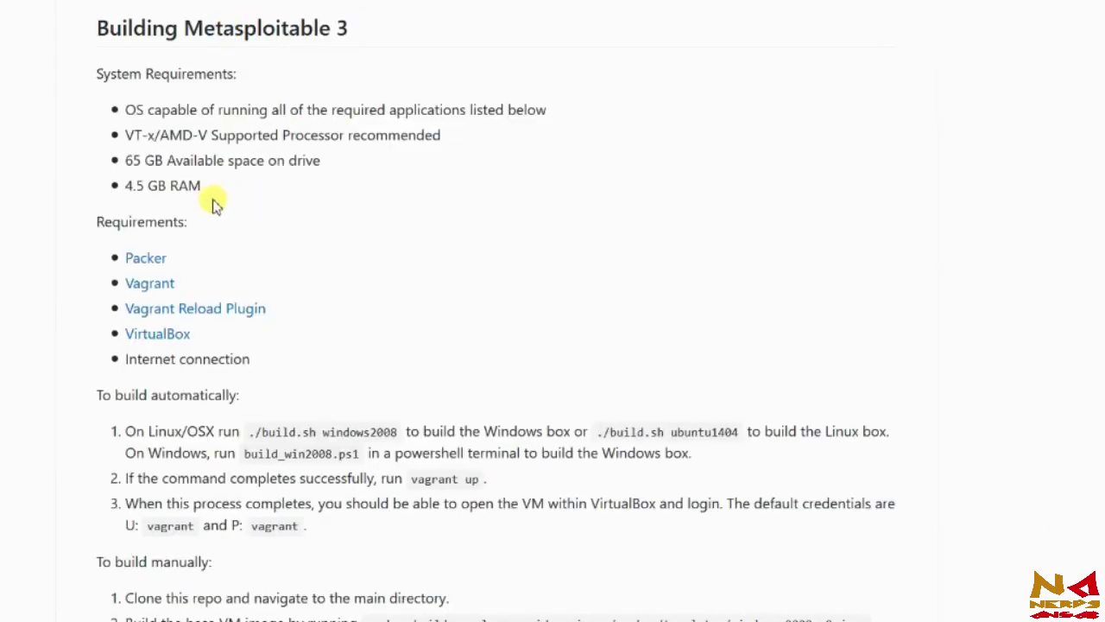
# - Open the Vagrant requirement link in a new tab and find the Windows packages on the Vagrant downloads page
pyautogui.rightClick(162, 285)
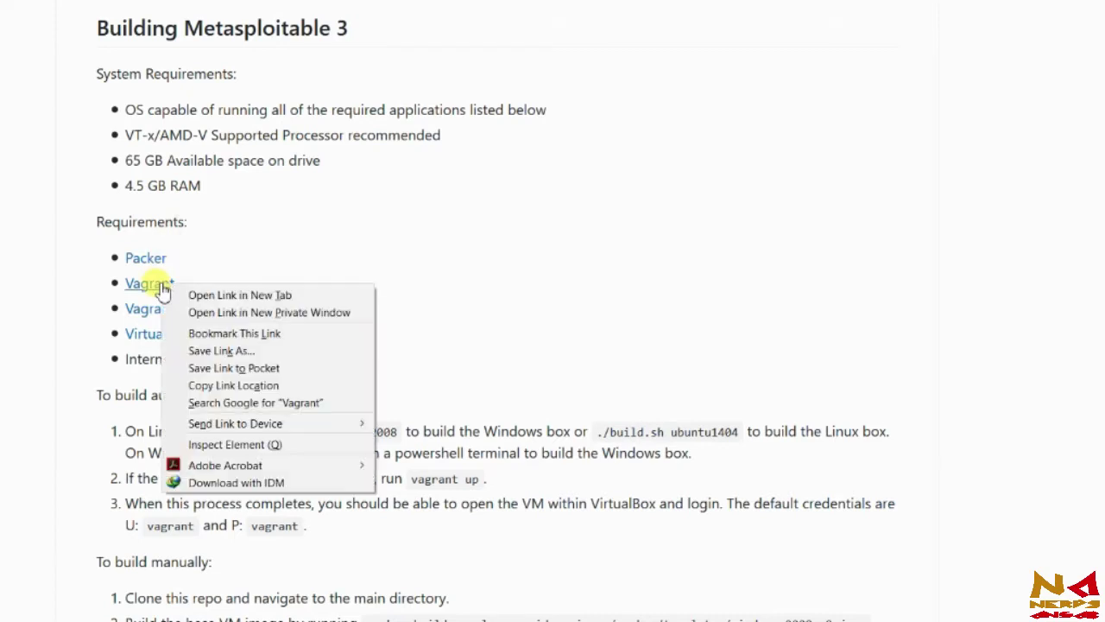
pyautogui.click(227, 295)
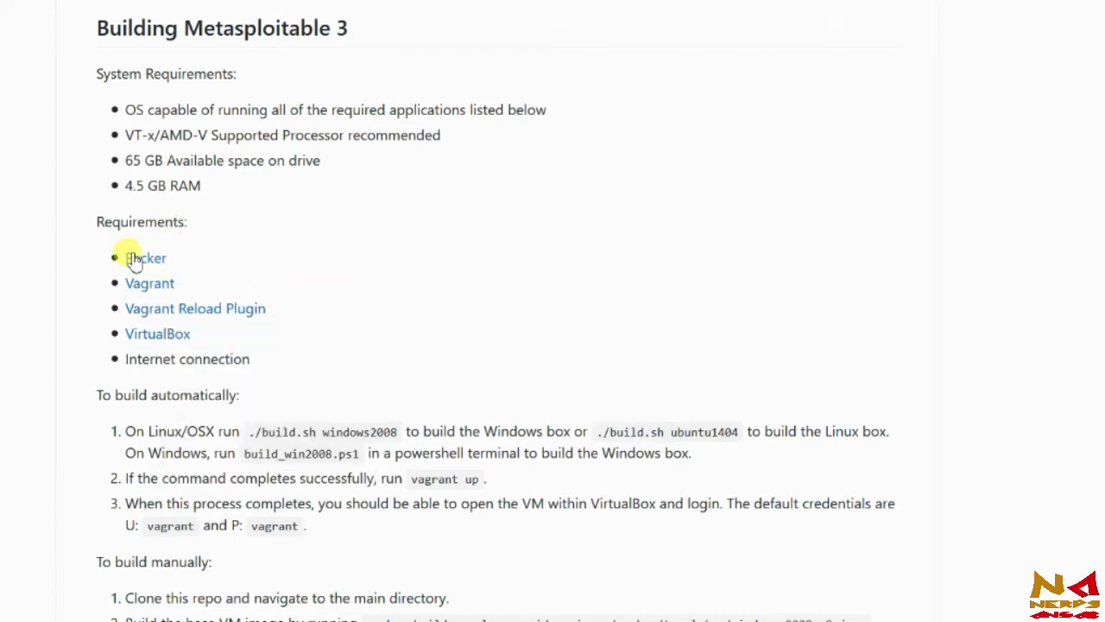
pyautogui.click(328, 2)
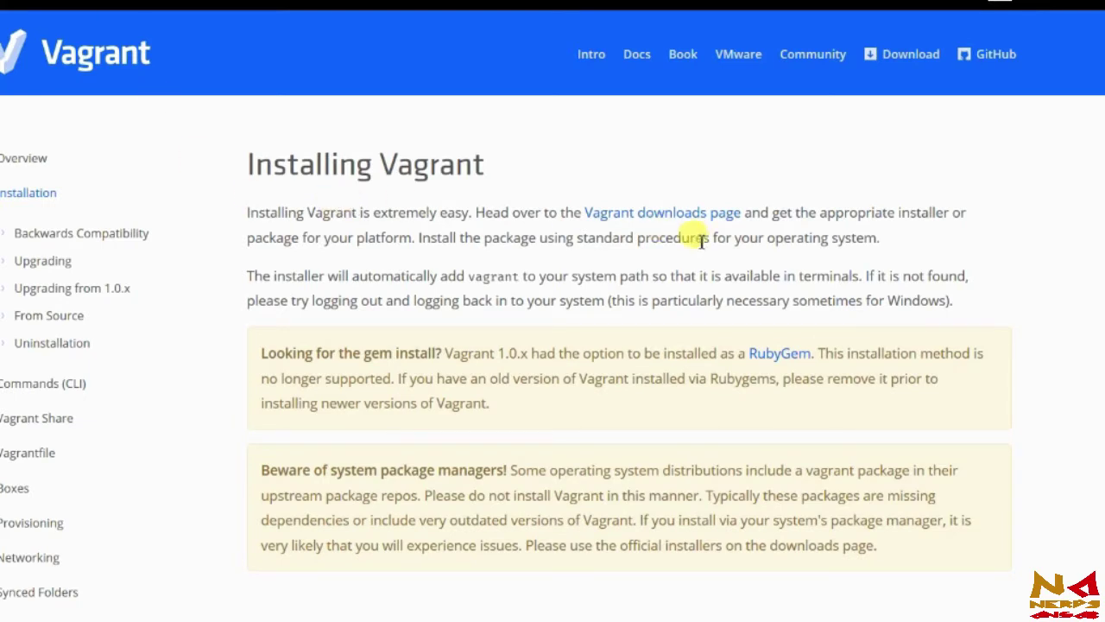
pyautogui.click(649, 216)
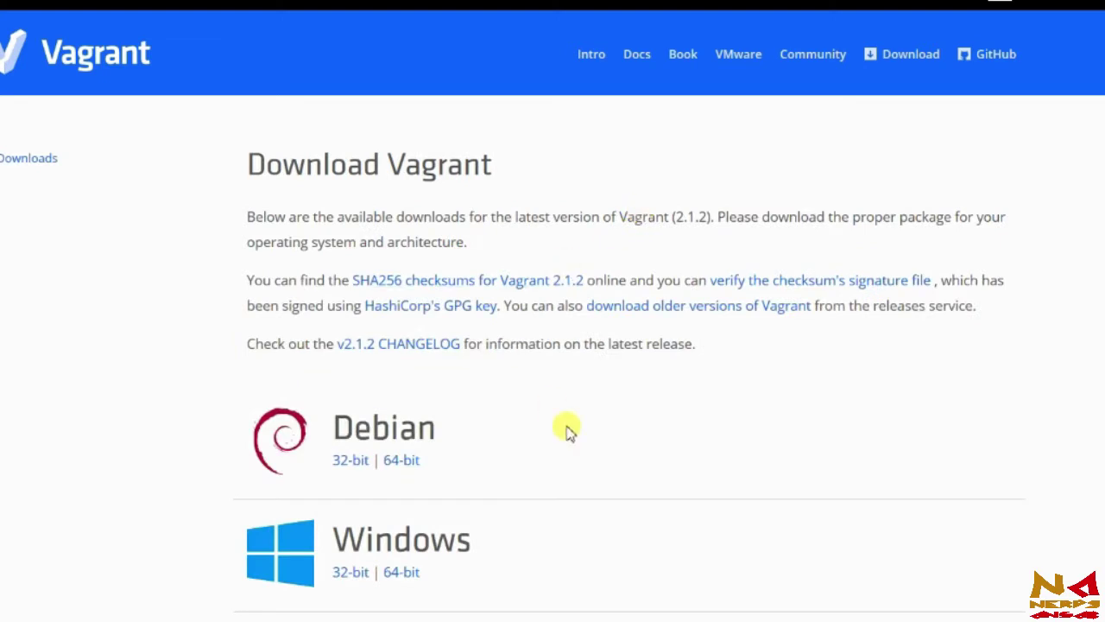
pyautogui.scroll(-2, 567, 432)
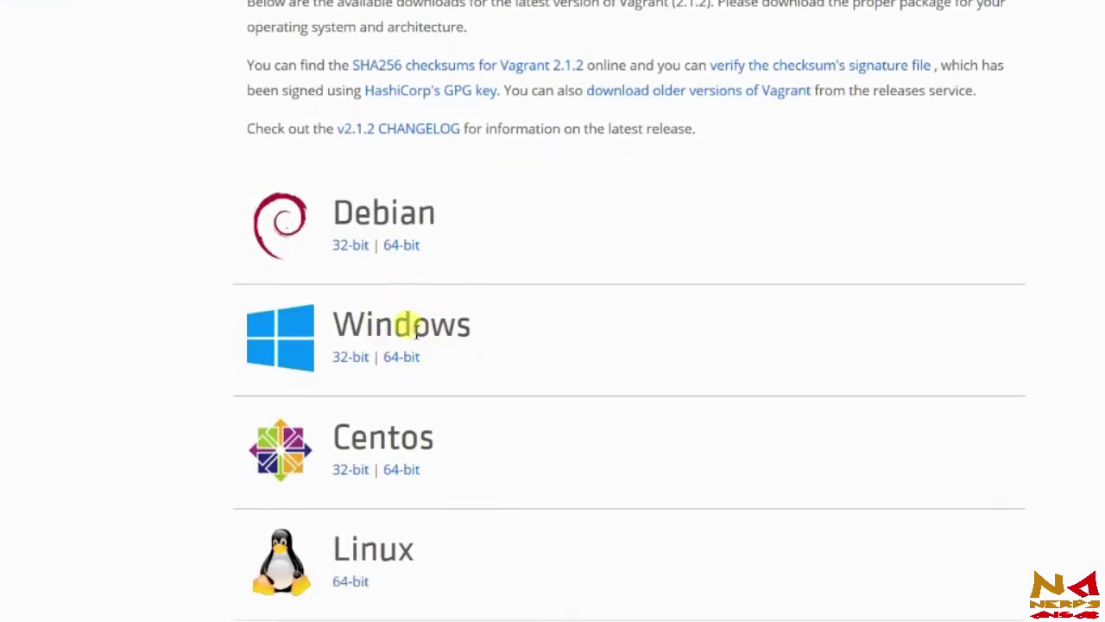
pyautogui.scroll(-1, 423, 354)
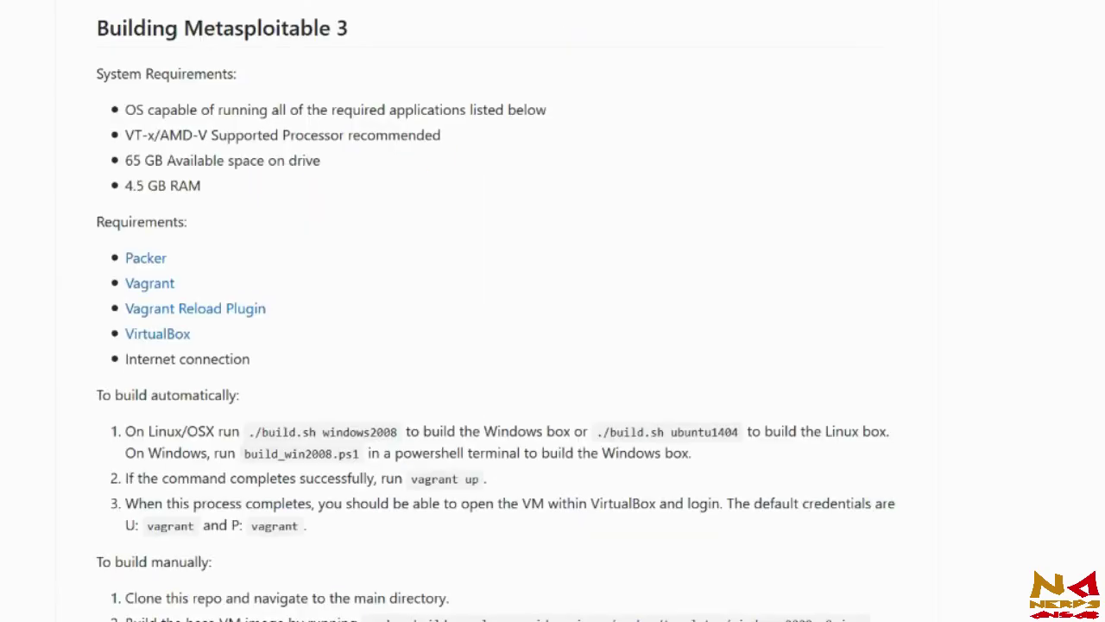
# - Open the VirtualBox requirement link in a new tab and try to download the Windows hosts installer
pyautogui.scroll(-3, 388, 302)
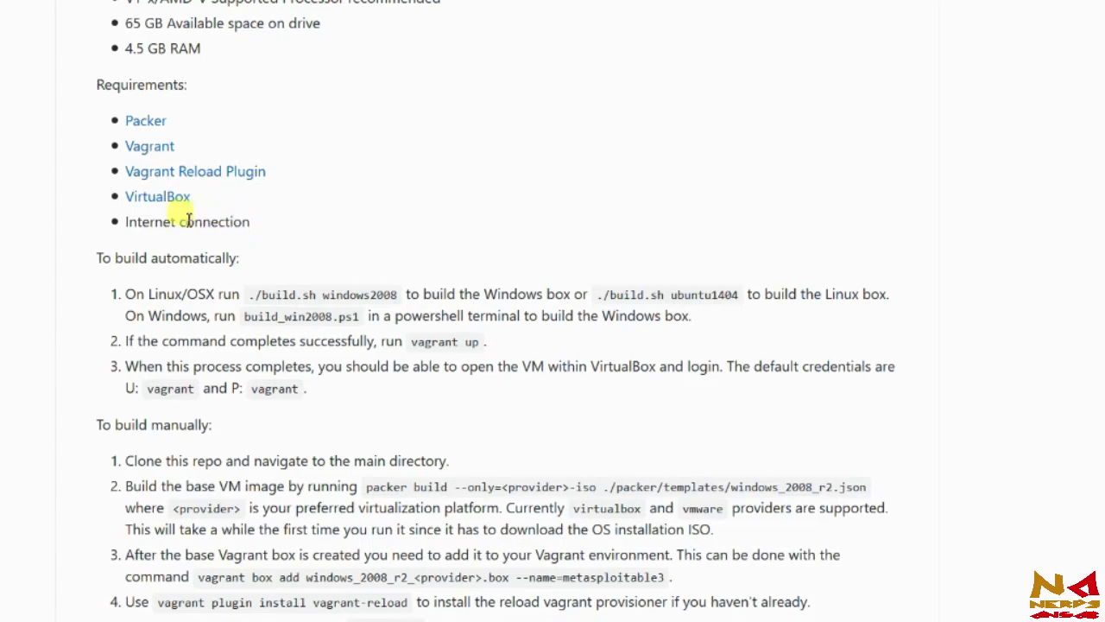
pyautogui.rightClick(157, 198)
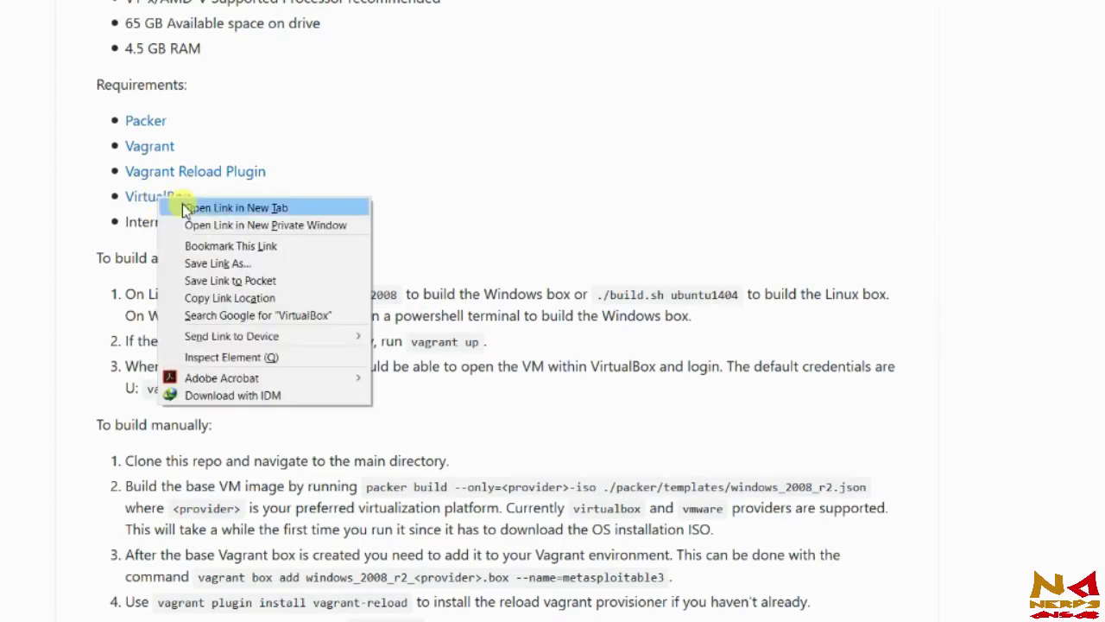
pyautogui.click(183, 207)
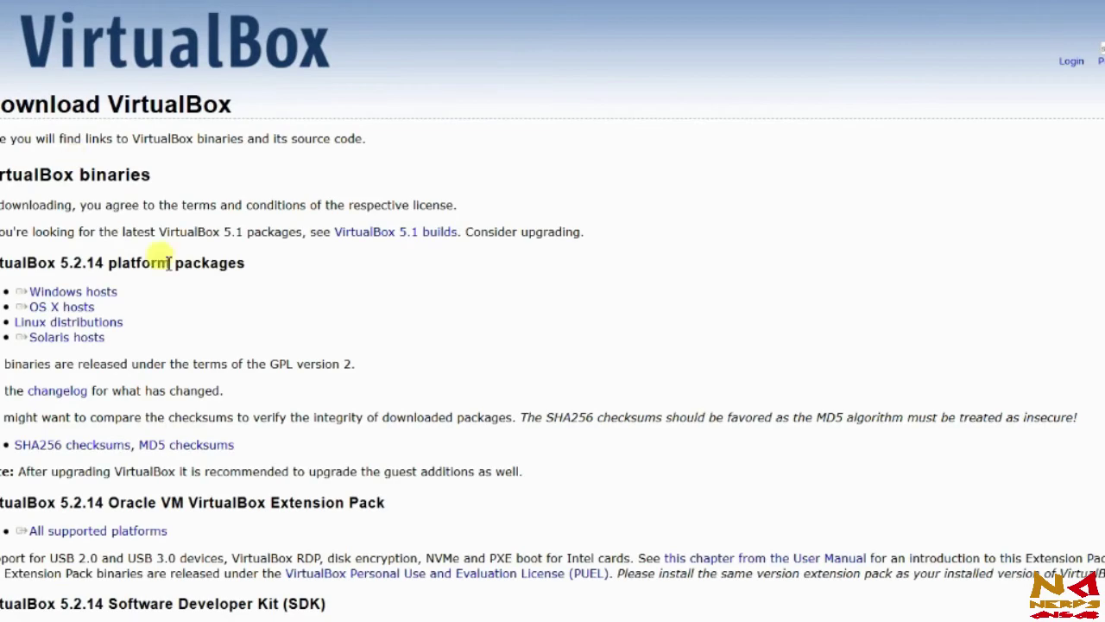
pyautogui.click(82, 293)
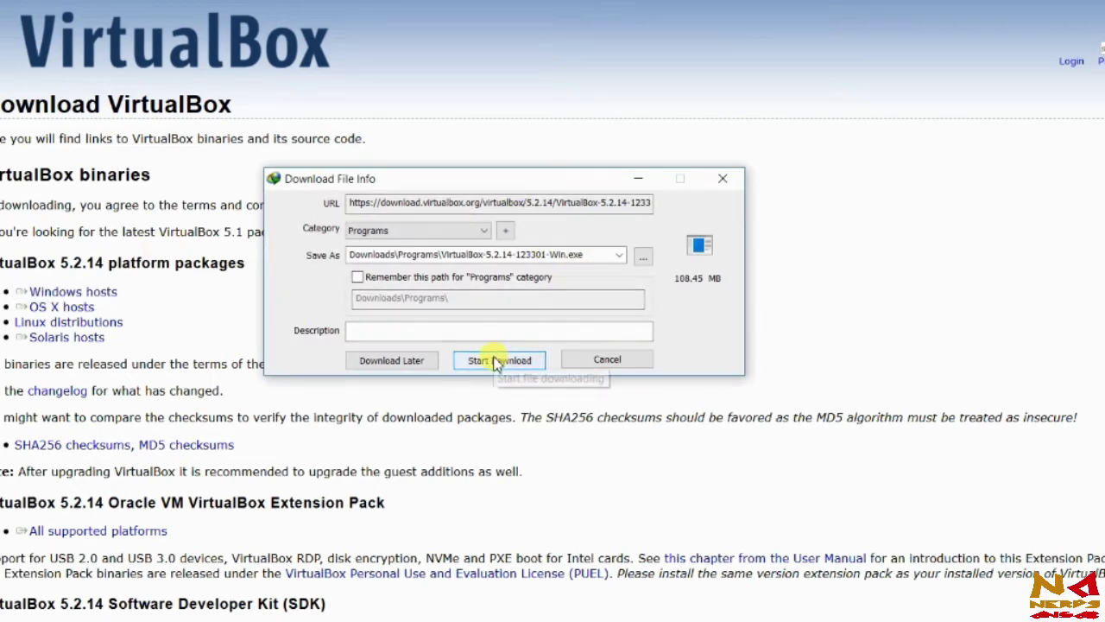
pyautogui.click(604, 359)
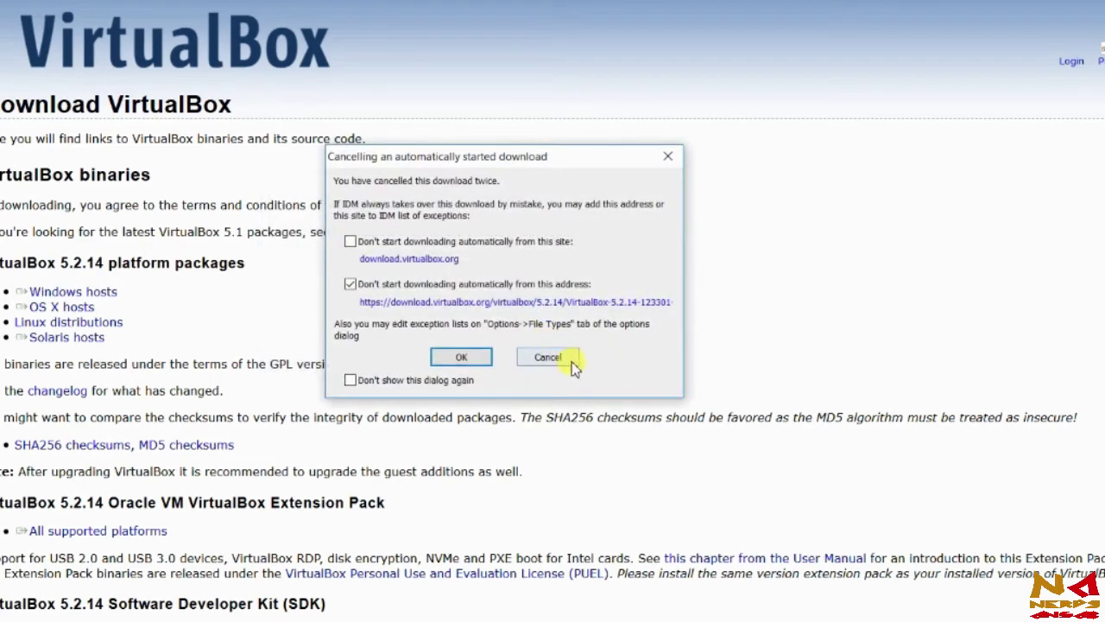
pyautogui.click(570, 361)
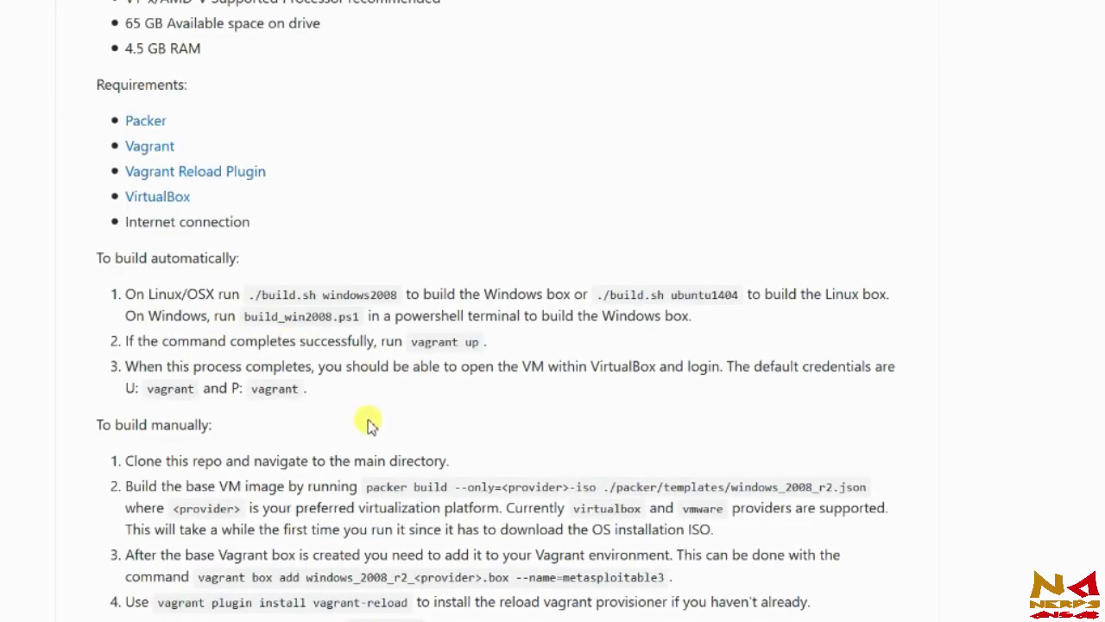
pyautogui.scroll(2, 367, 423)
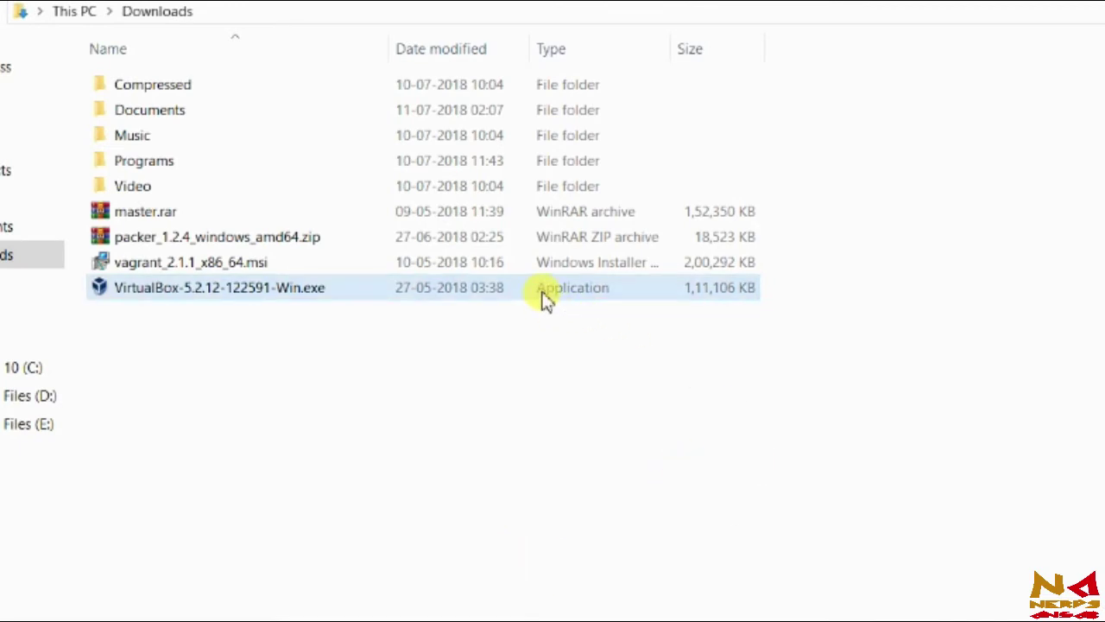
# - Install Vagrant from vagrant_2.1.1_x86_64.msi with the license terms accepted, and decline the immediate system restart
pyautogui.click(546, 297)
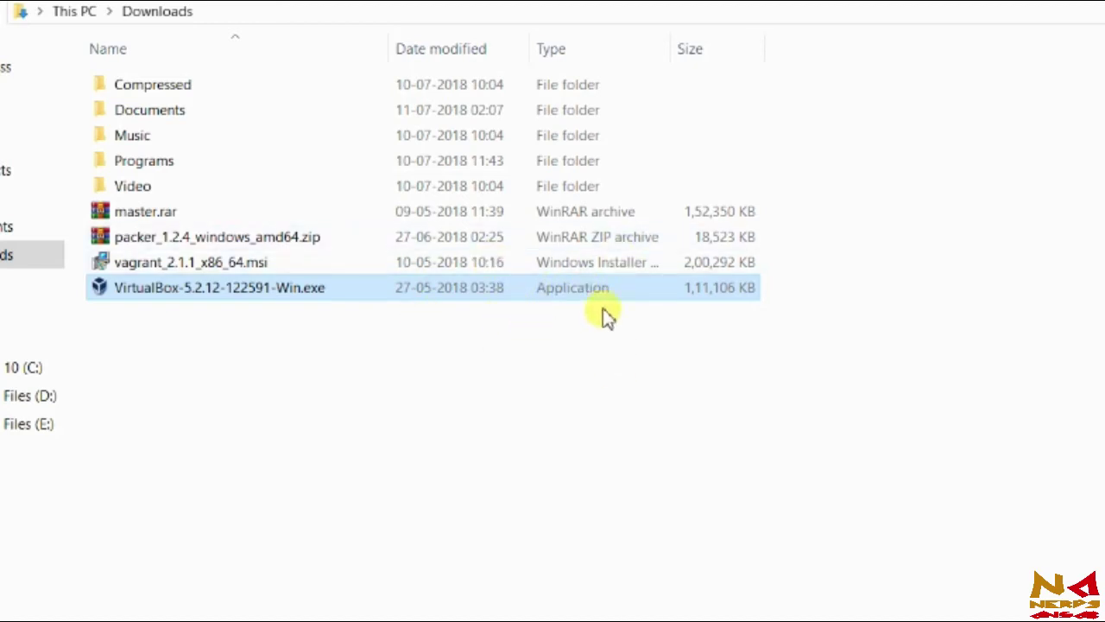
pyautogui.click(269, 274)
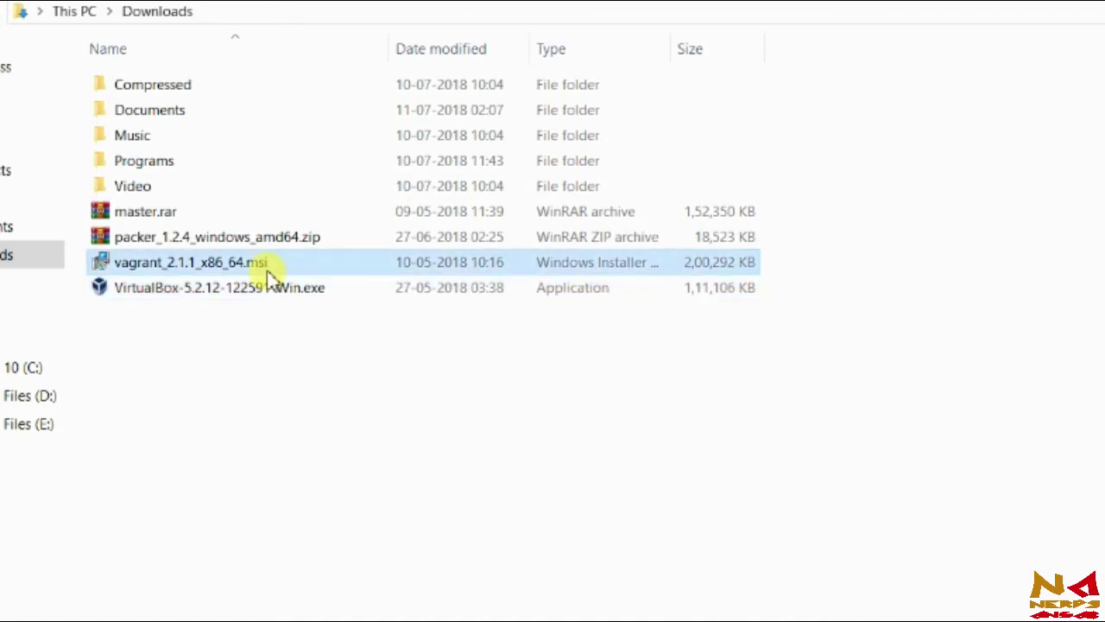
pyautogui.doubleClick(269, 274)
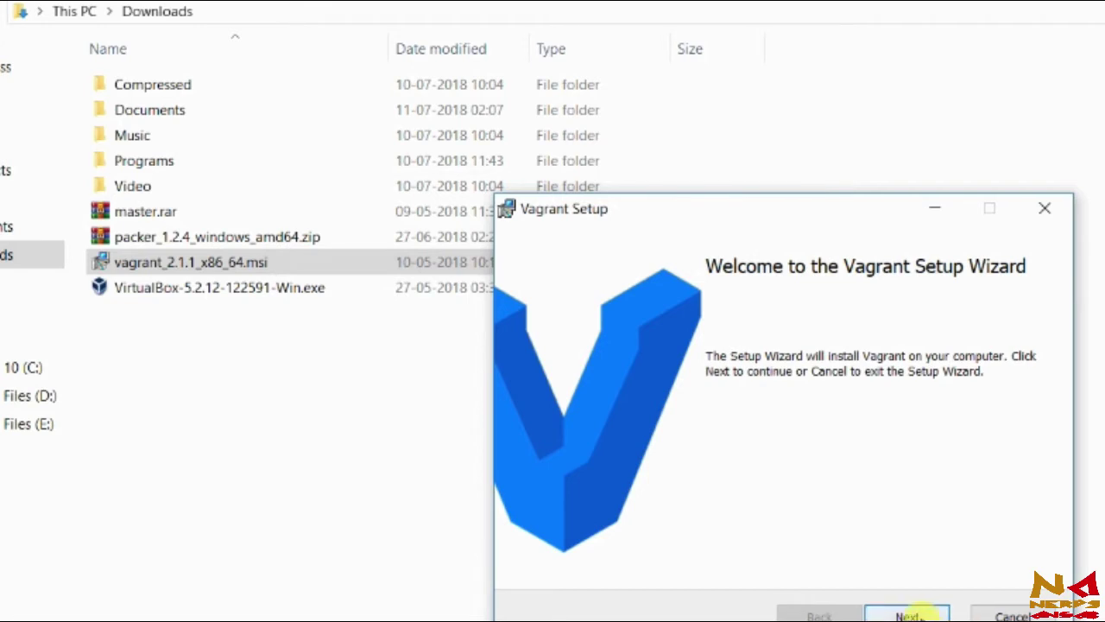
pyautogui.click(922, 615)
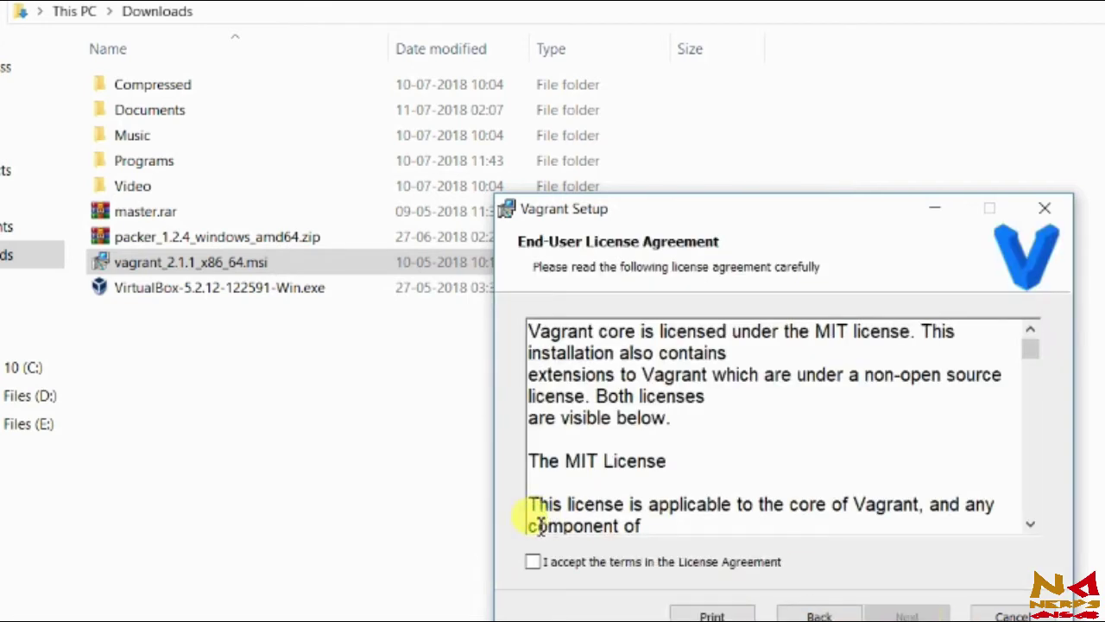
pyautogui.click(535, 563)
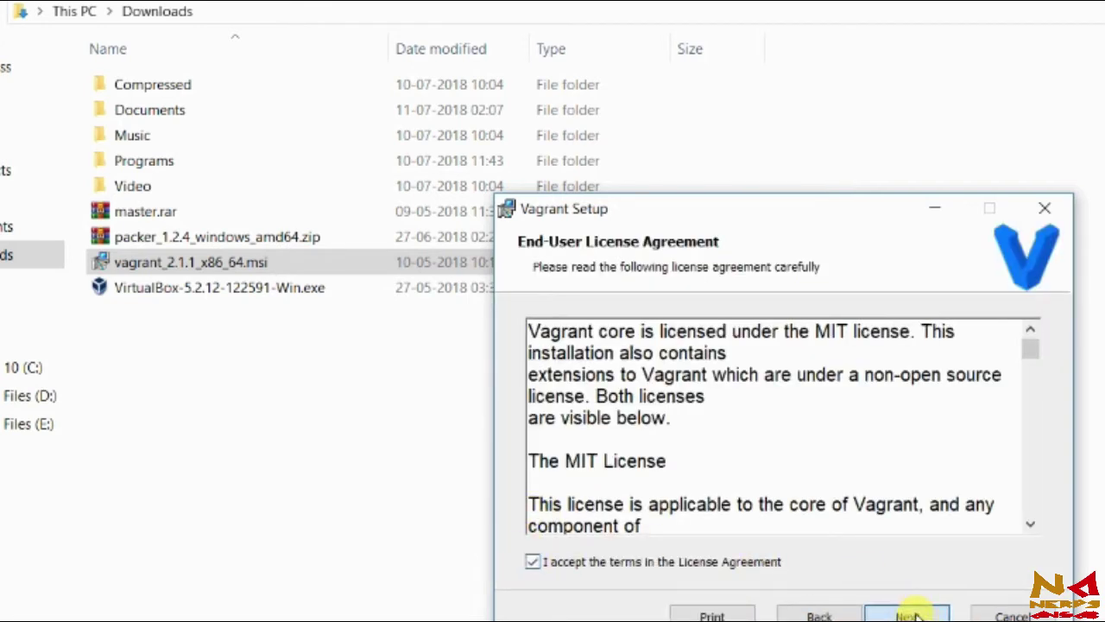
pyautogui.click(909, 613)
pyautogui.click(908, 614)
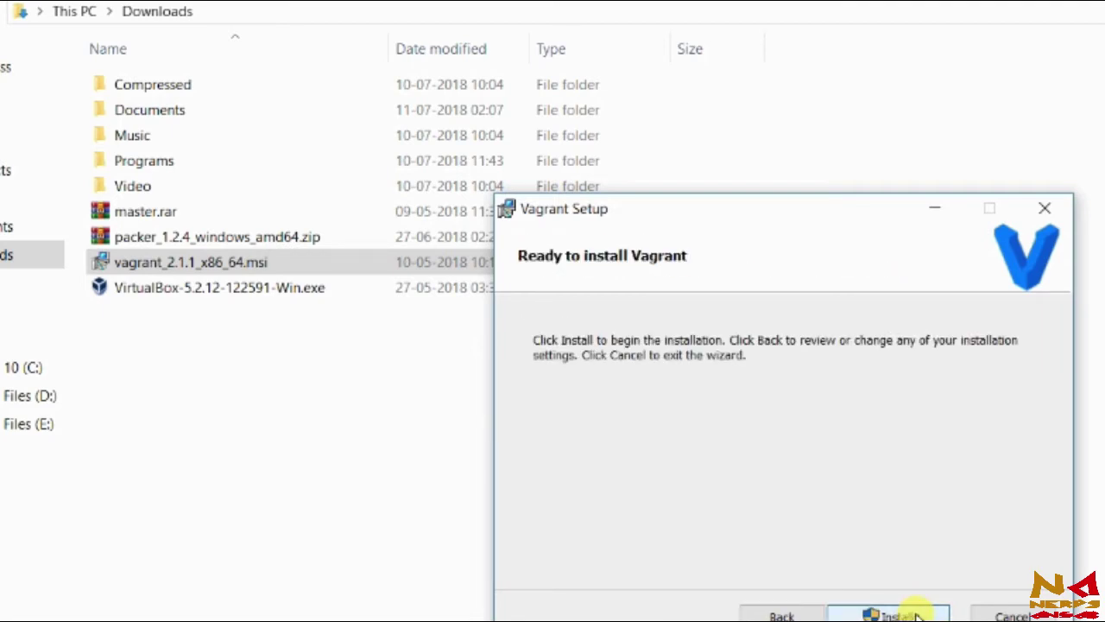
pyautogui.click(915, 614)
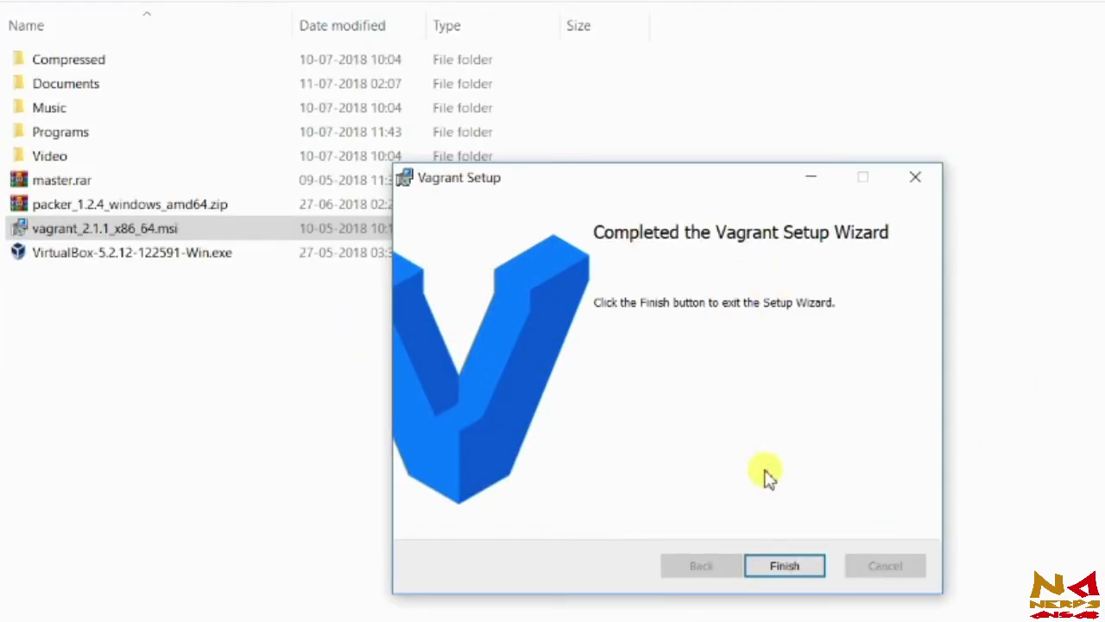
pyautogui.click(789, 571)
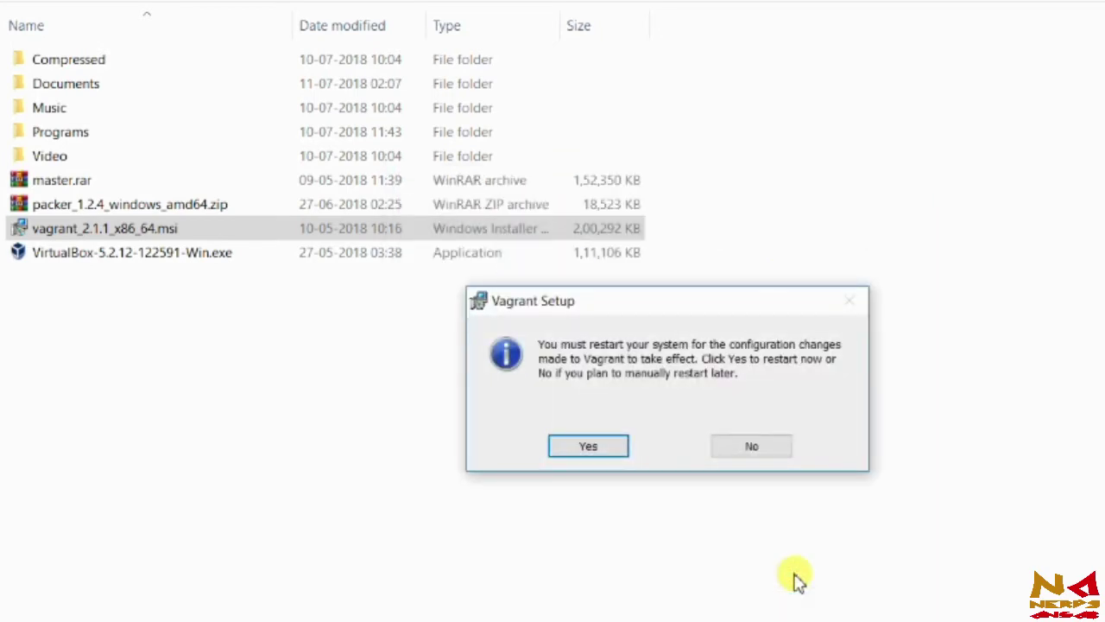
pyautogui.click(756, 444)
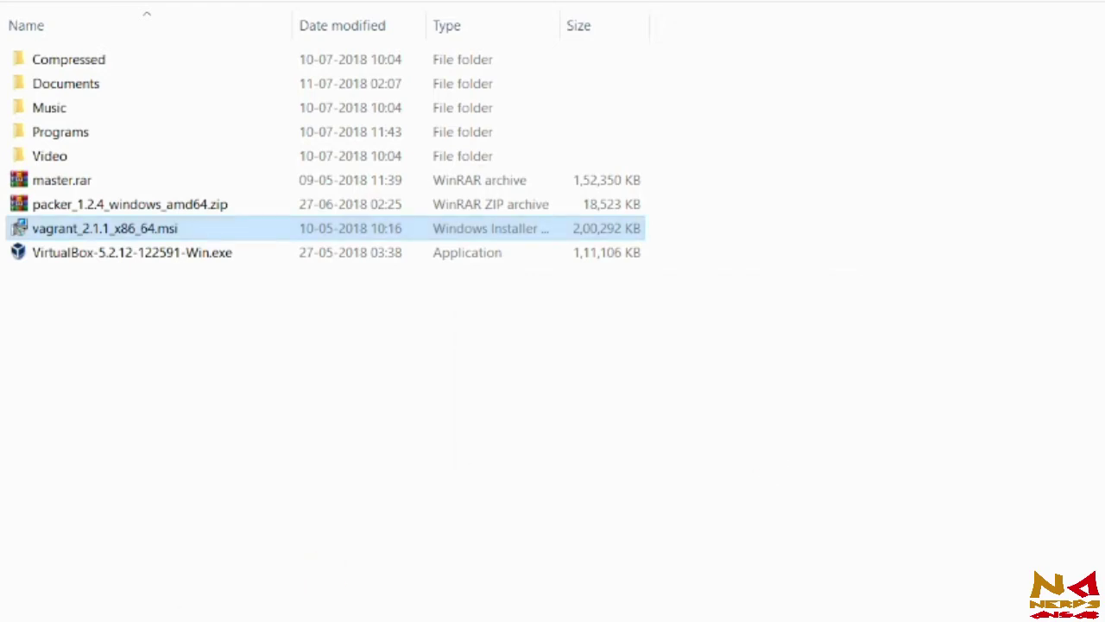
# - Search Windows for cmd and open Command Prompt as administrator, approving the elevation request
pyautogui.press('super+s')
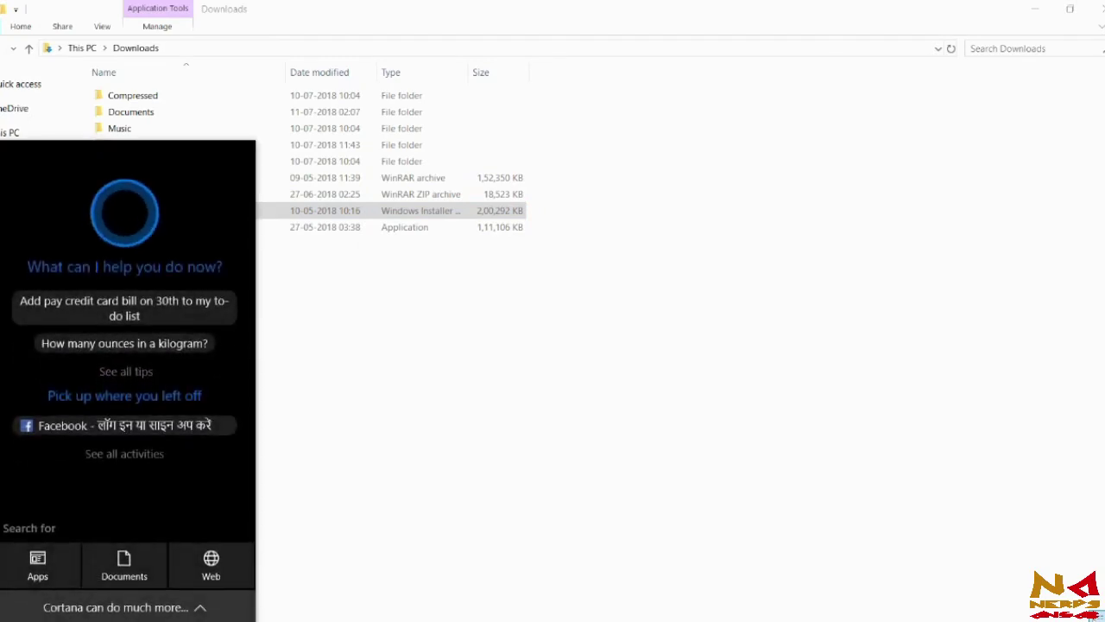
pyautogui.write('cmd')
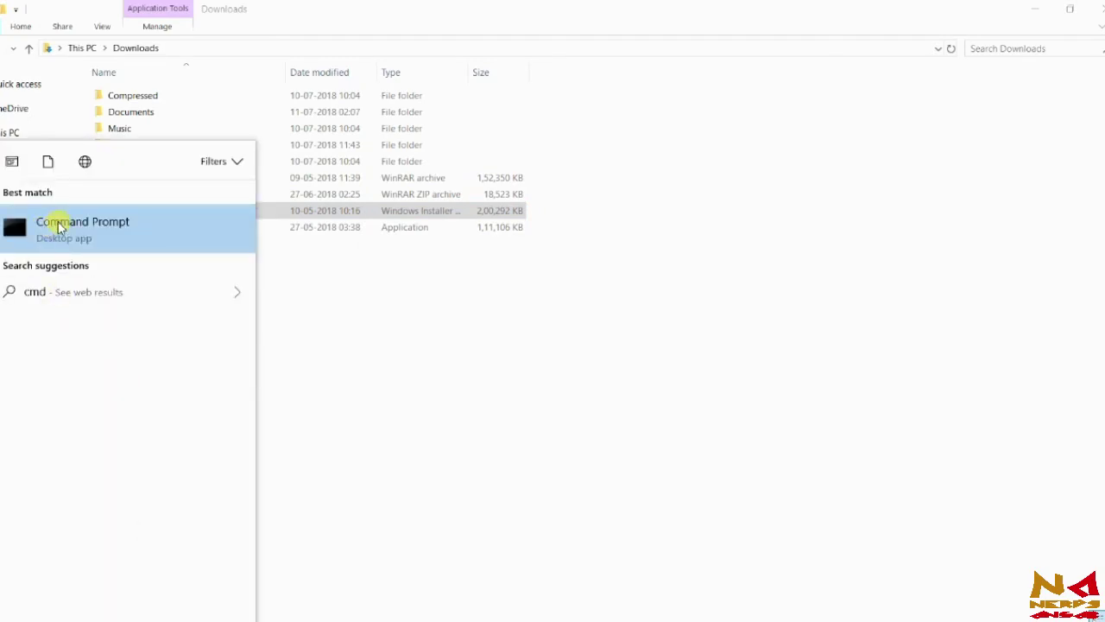
pyautogui.rightClick(57, 223)
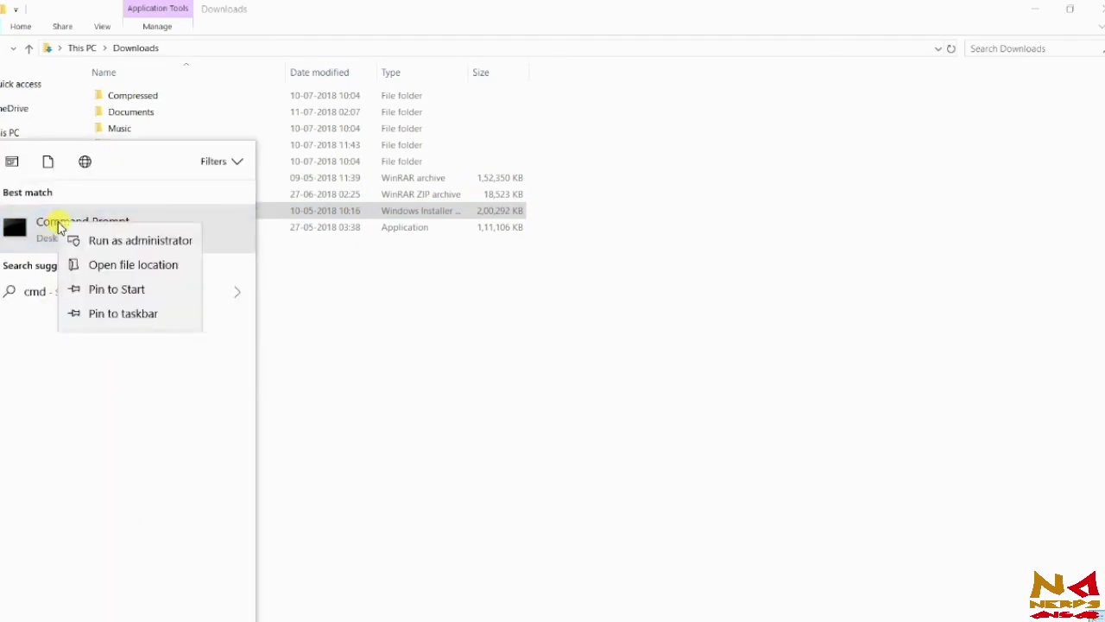
pyautogui.click(74, 241)
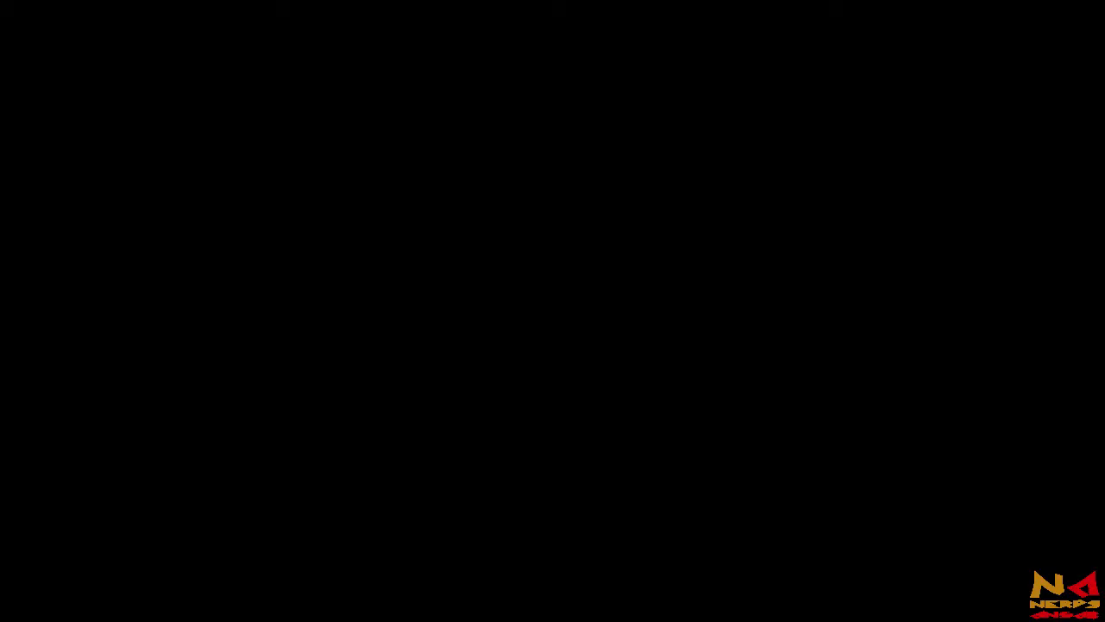
pyautogui.click(469, 417)
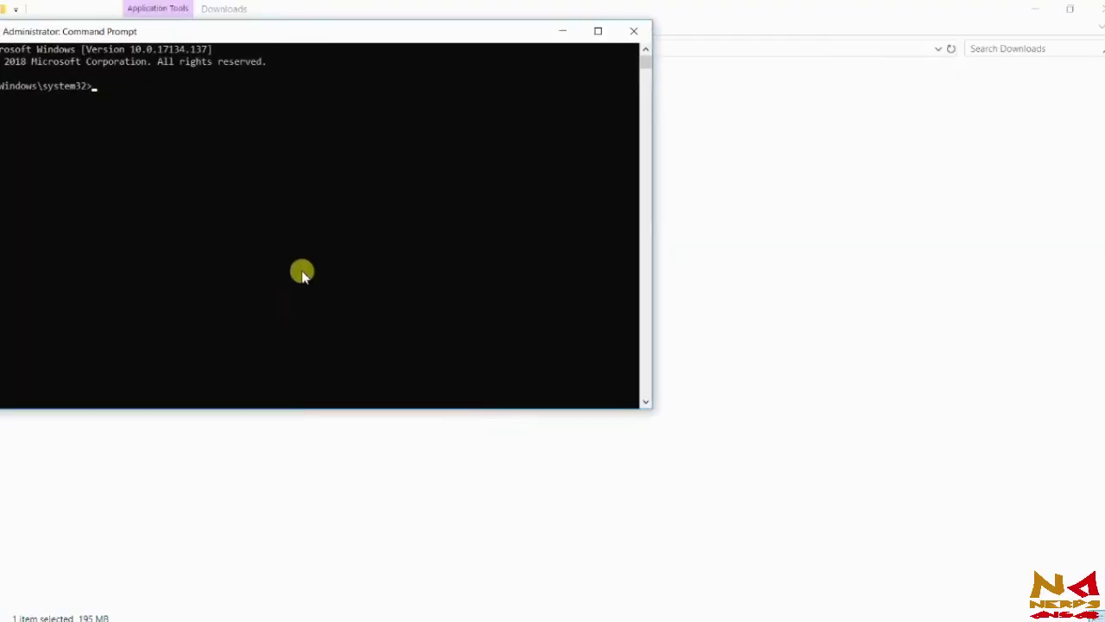
# - Run "vagrant plugin install vagrant-reload" and close Command Prompt once the installation has completed
pyautogui.write('vag')
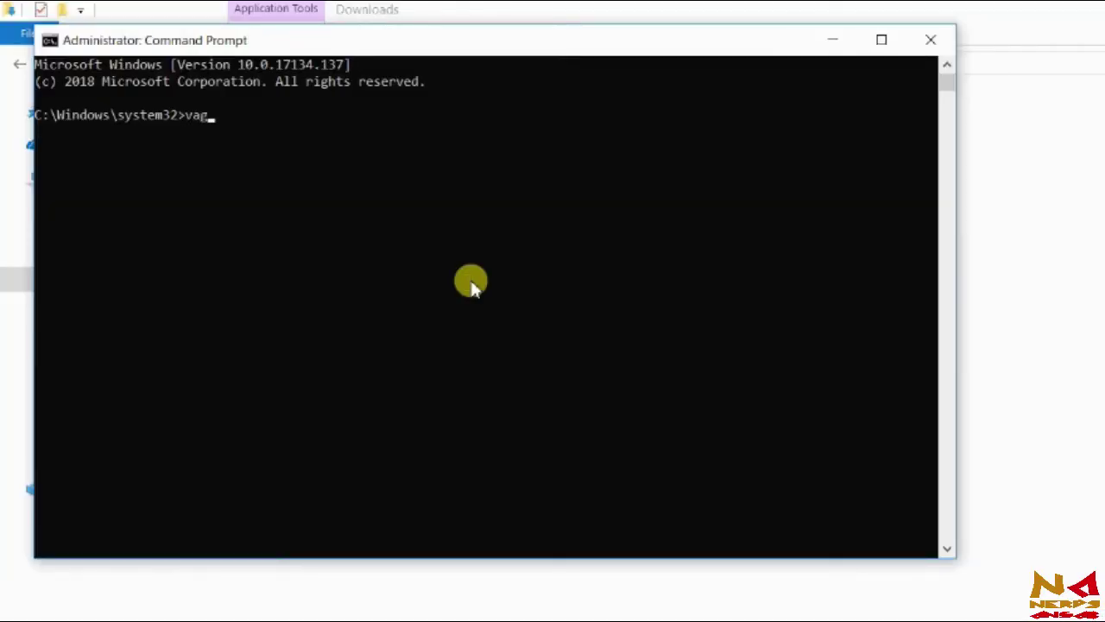
pyautogui.write('rant plugin install vagrant')
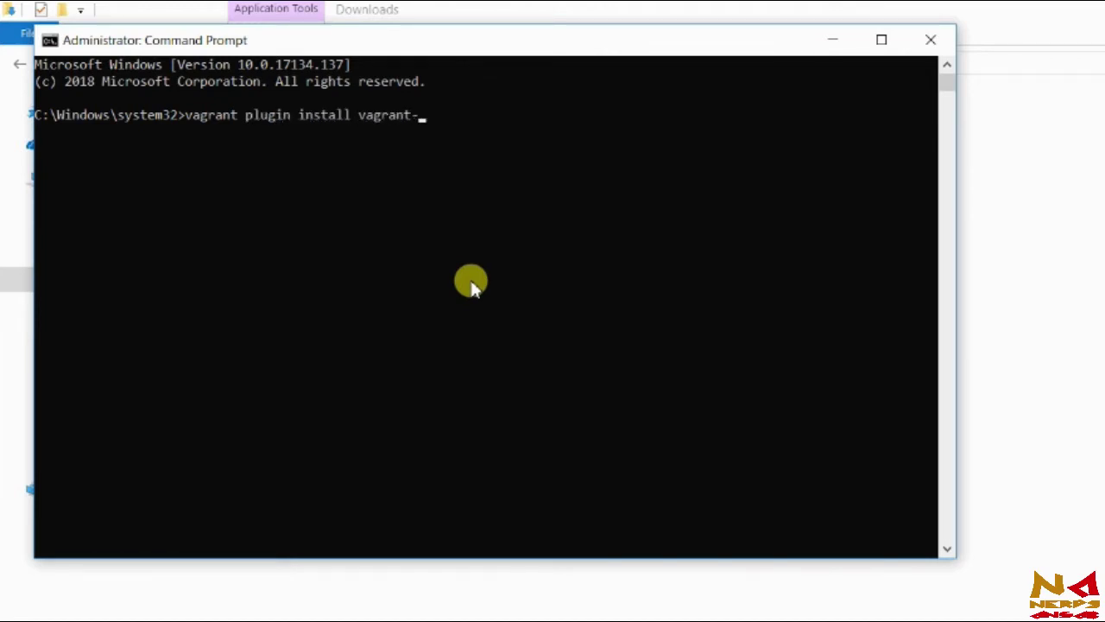
pyautogui.write('-reload')
pyautogui.press('Return')
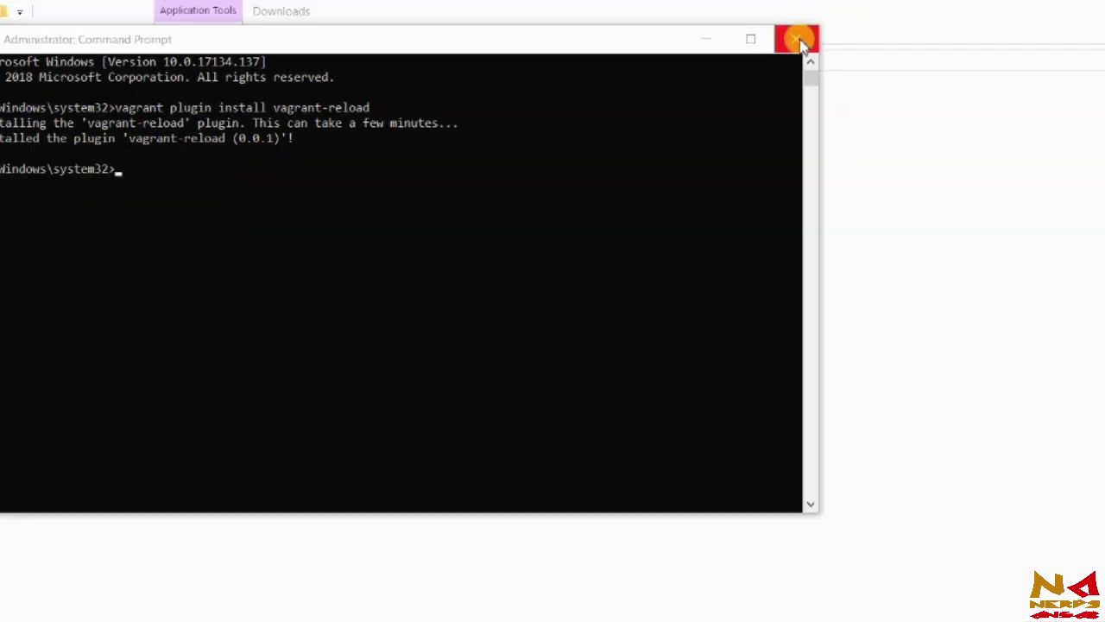
pyautogui.click(799, 39)
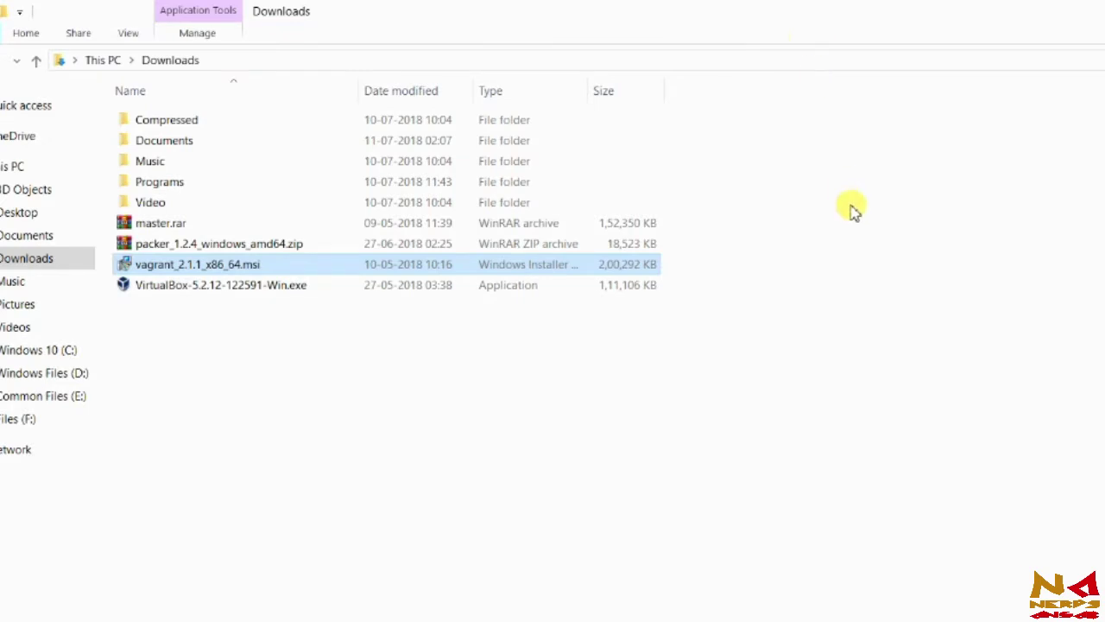
pyautogui.click(852, 211)
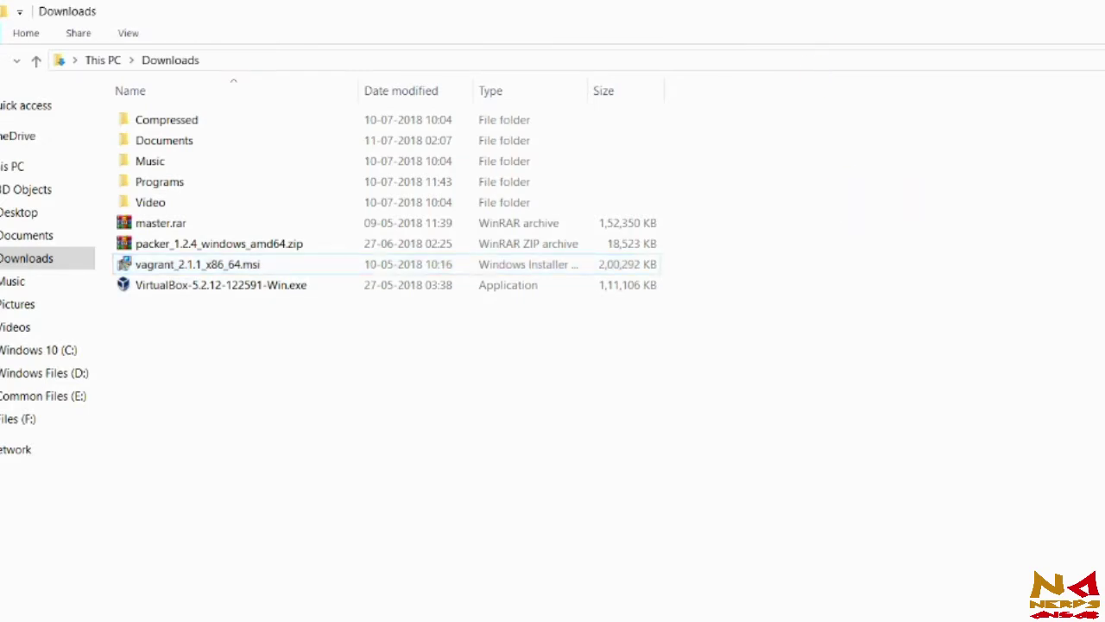
# - Move master.rar and packer_1.2.4_windows_amd64.zip from Downloads into New folder on the F: drive
pyautogui.hotkey('alt', 'Tab')
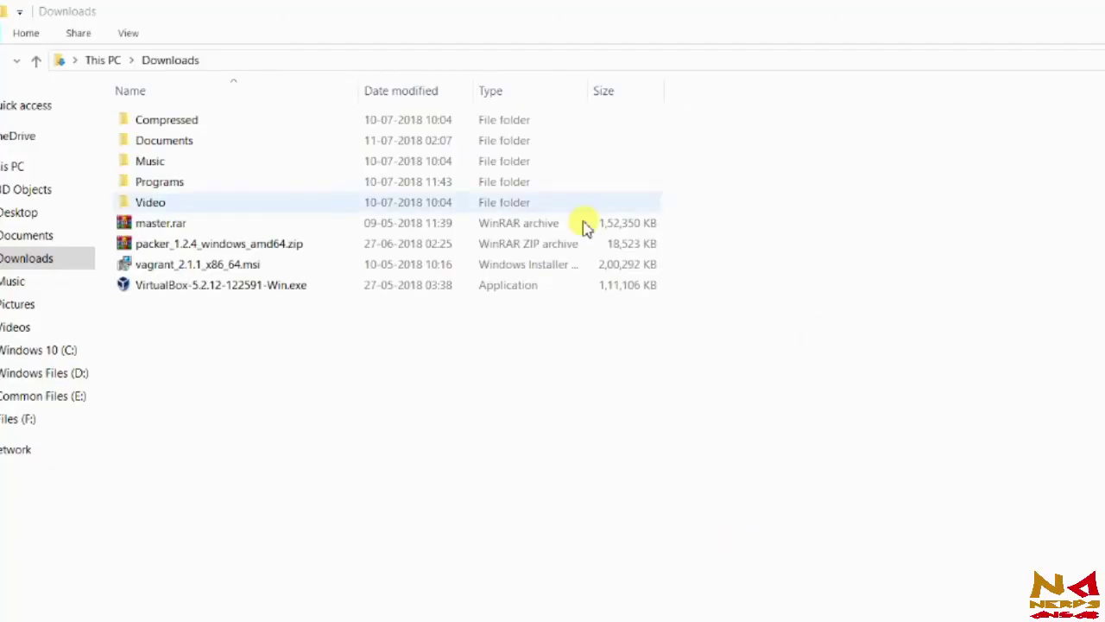
pyautogui.click(487, 249)
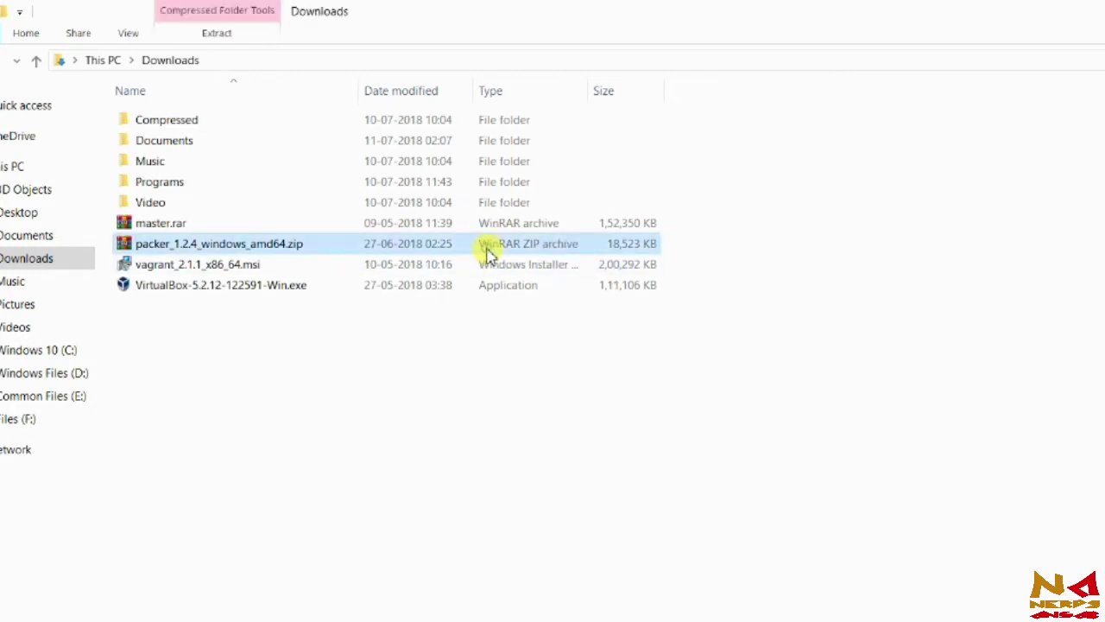
pyautogui.click(518, 228)
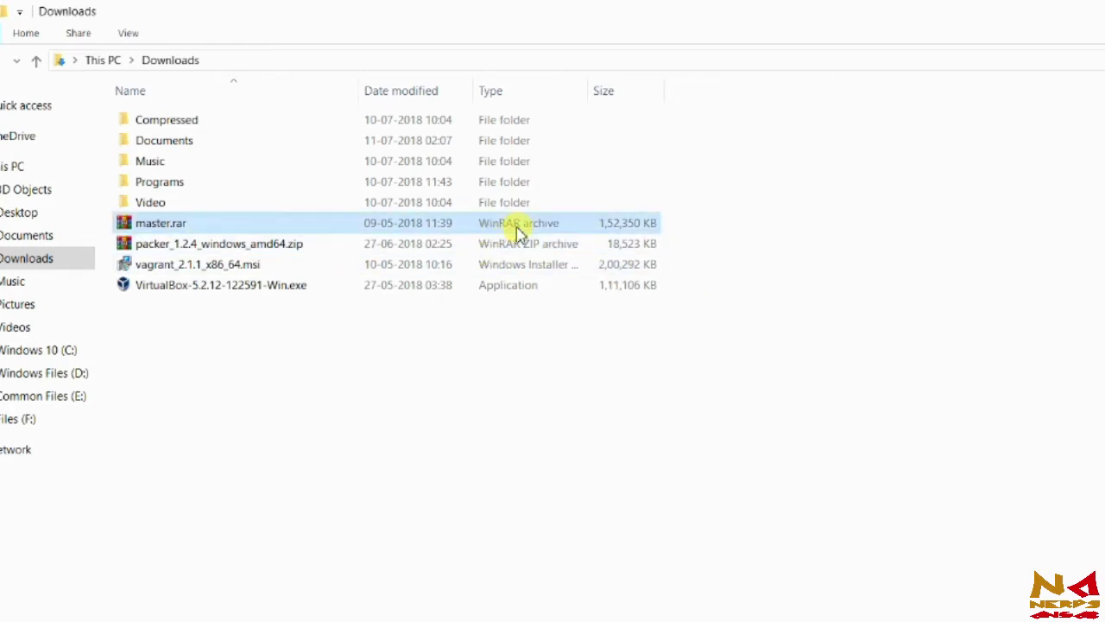
pyautogui.keyDown('ctrl'); pyautogui.click(453, 246); pyautogui.keyUp('ctrl')
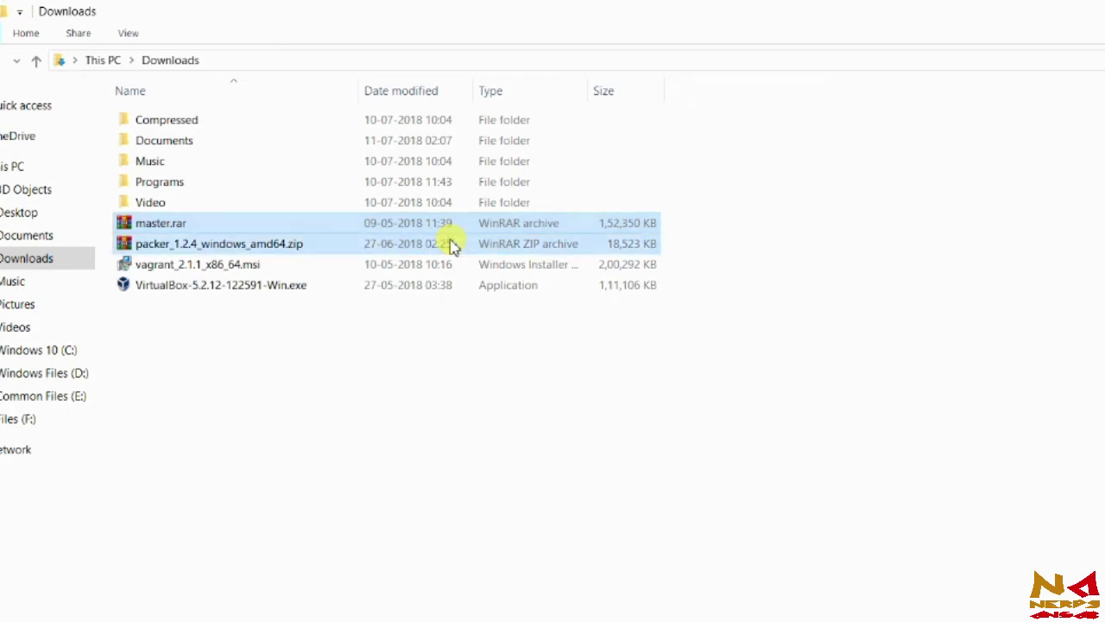
pyautogui.rightClick(453, 246)
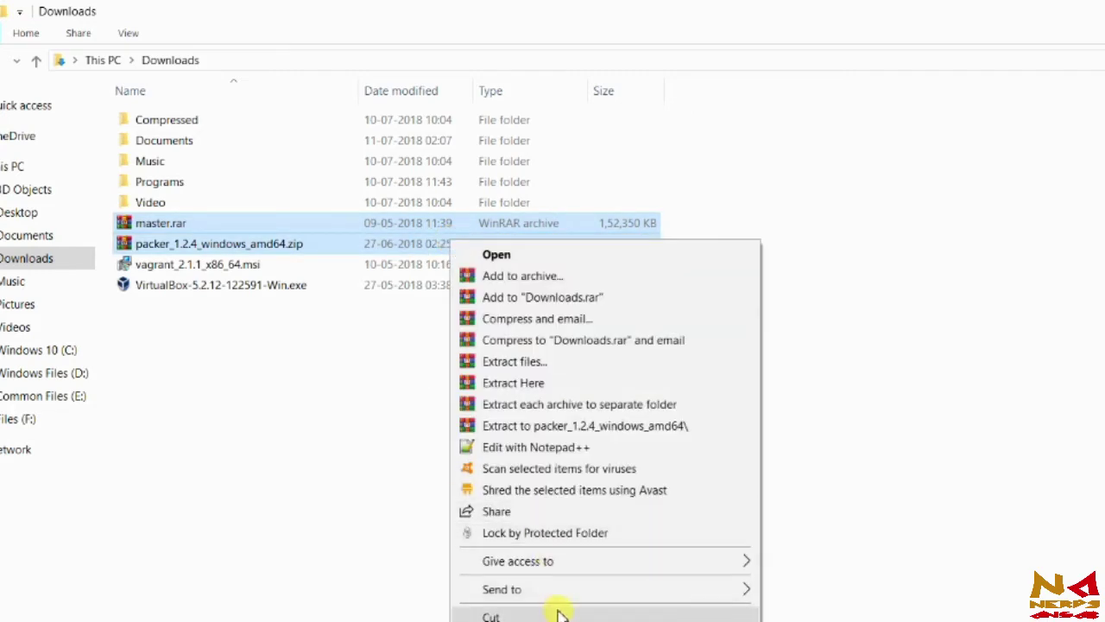
pyautogui.click(559, 614)
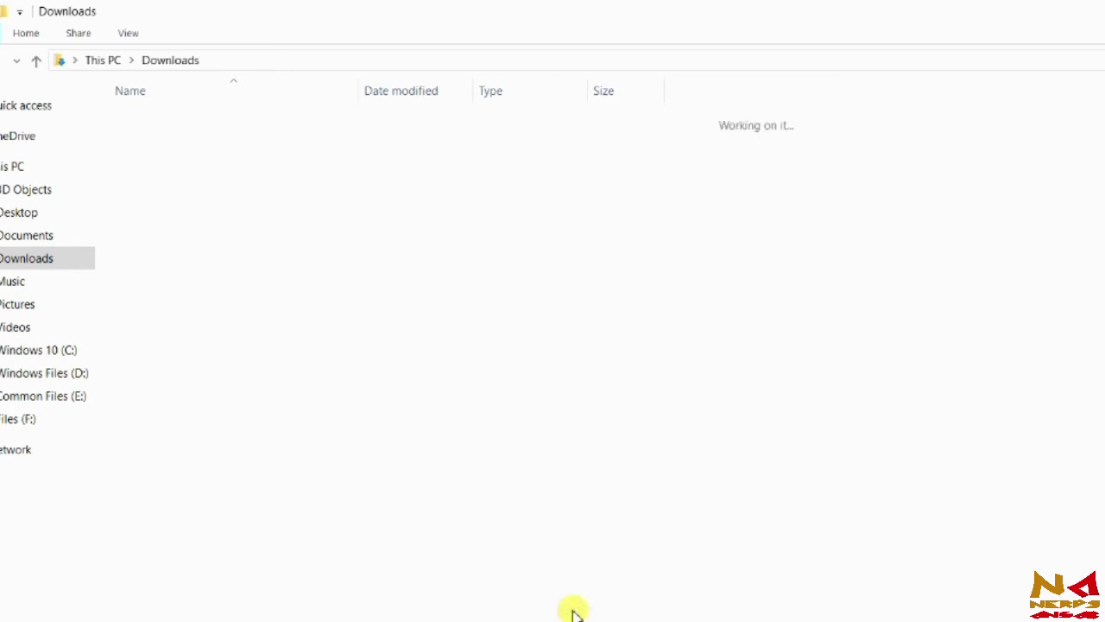
pyautogui.hotkey('alt', 'Left')
pyautogui.rightClick(451, 372)
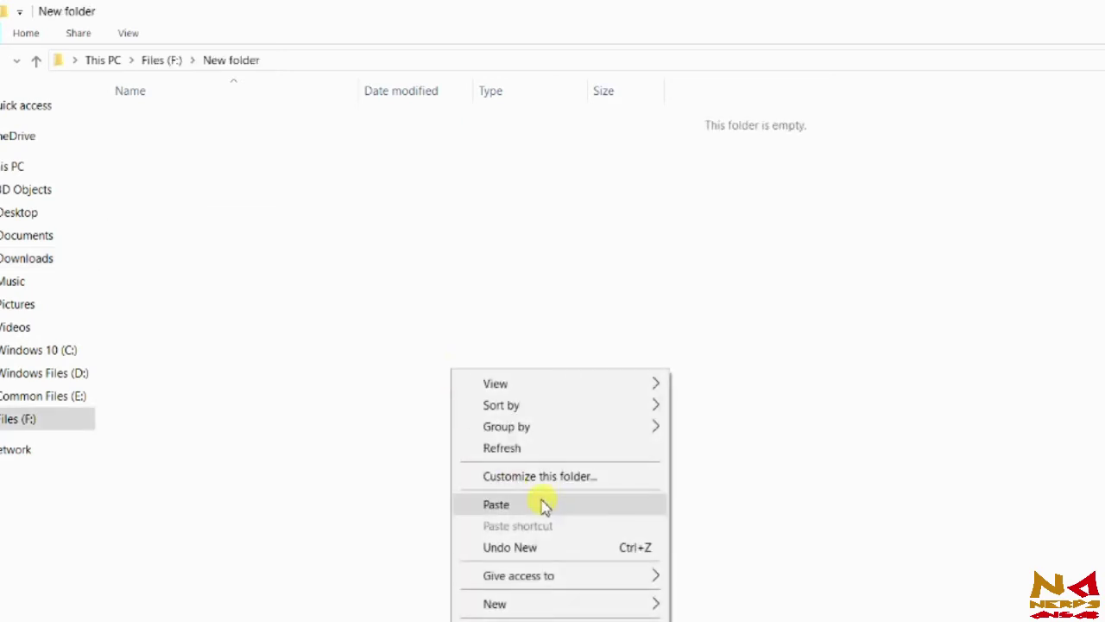
pyautogui.click(543, 506)
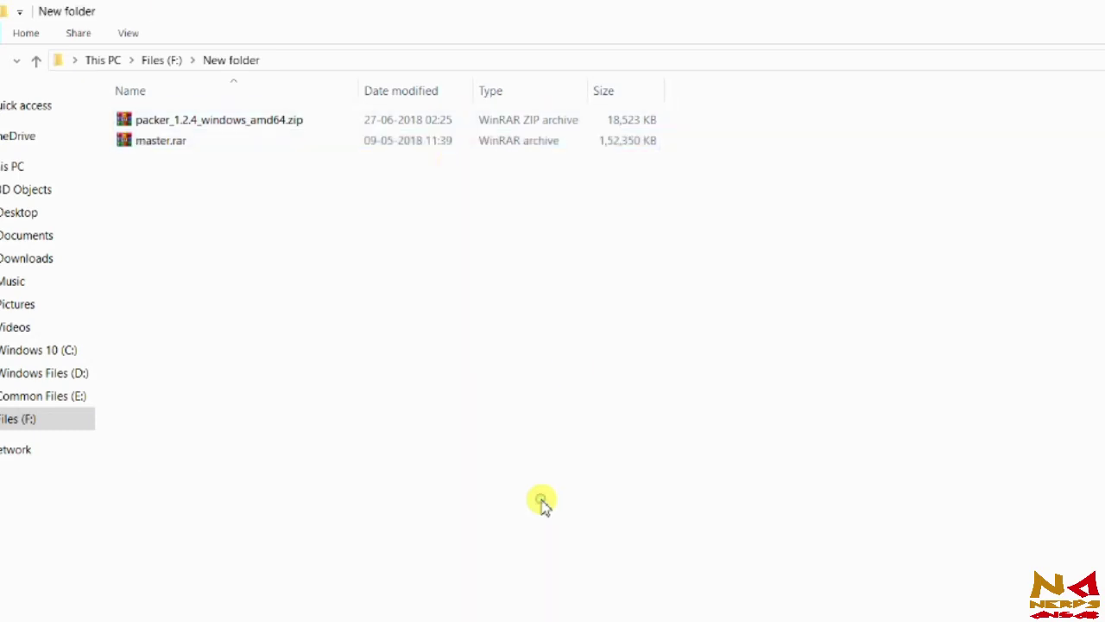
# - Extract master.rar into a master subfolder of New folder
pyautogui.click(358, 140)
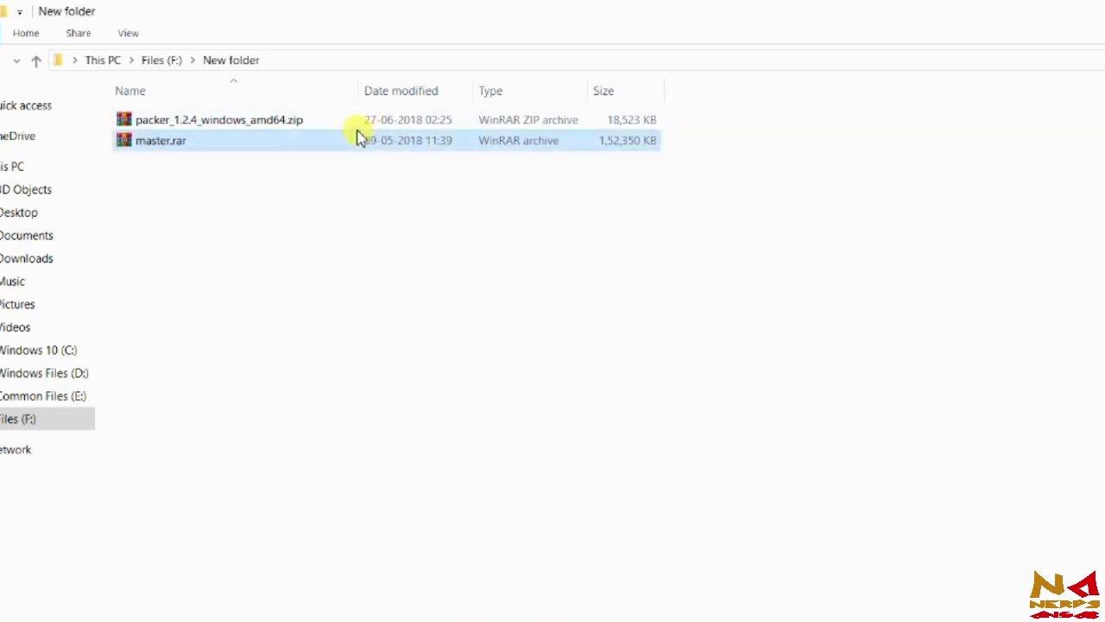
pyautogui.rightClick(359, 140)
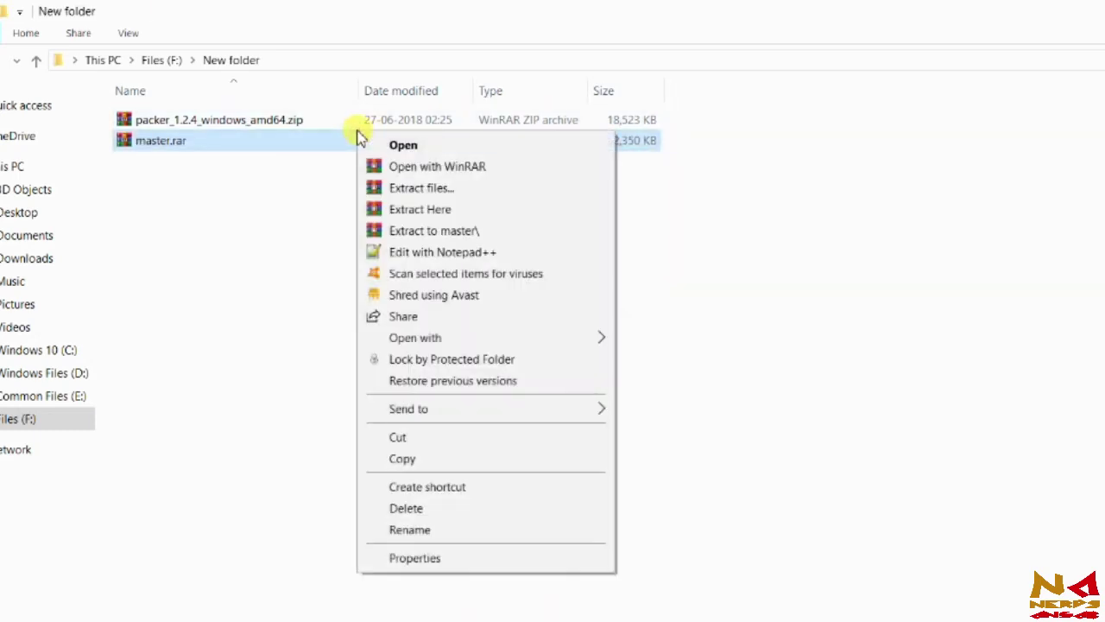
pyautogui.click(445, 187)
pyautogui.click(729, 594)
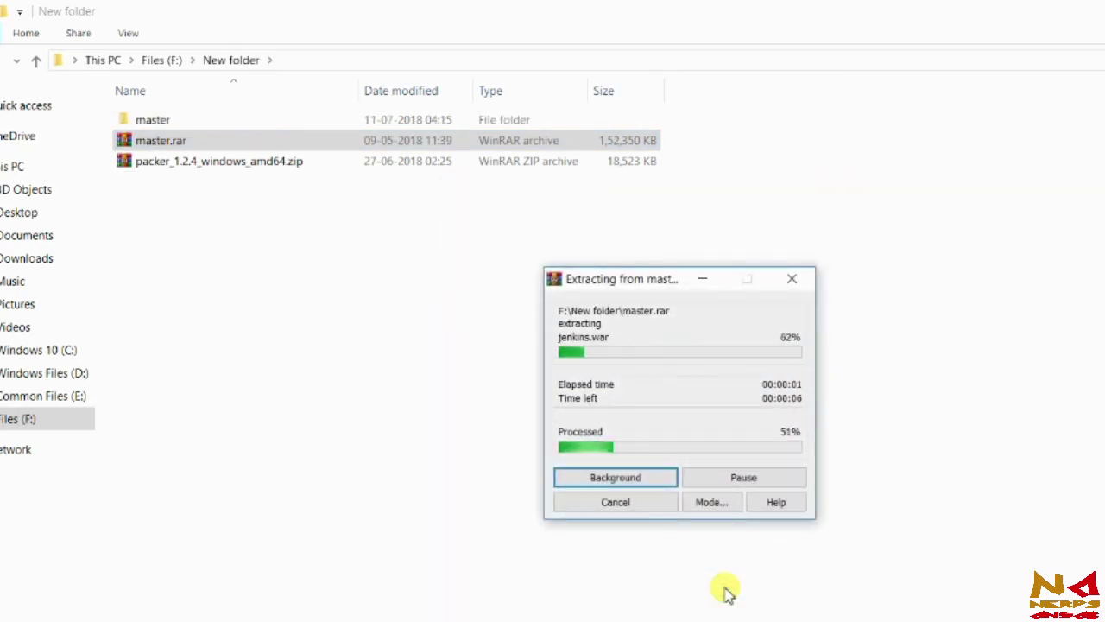
# - Extract packer_1.2.4_windows_amd64.zip directly into New folder and run the extracted packer.exe
pyautogui.rightClick(353, 167)
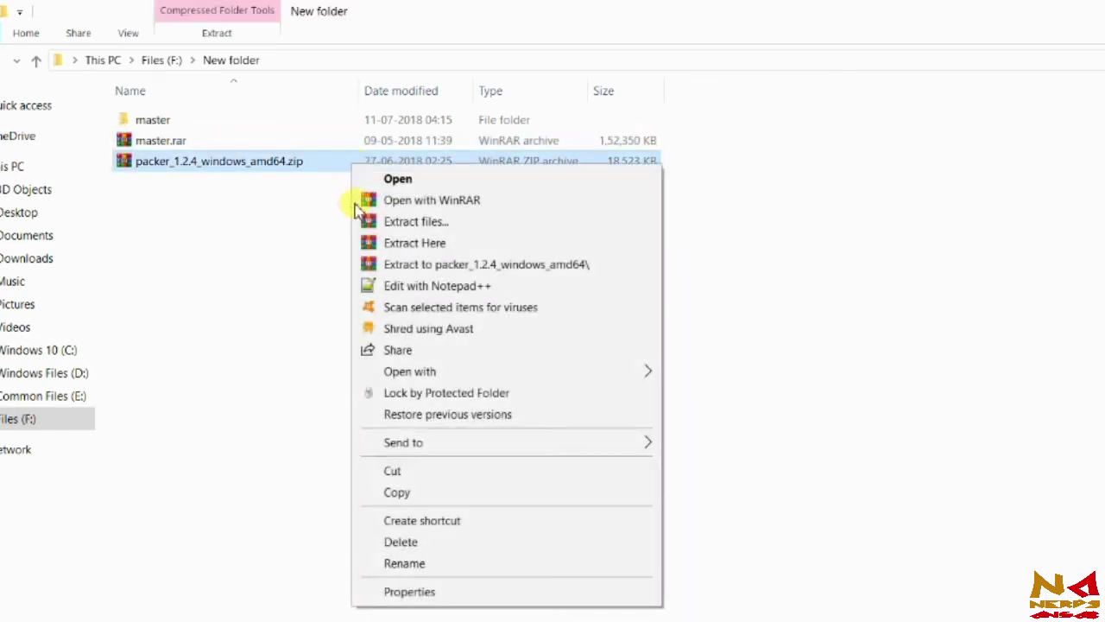
pyautogui.click(434, 243)
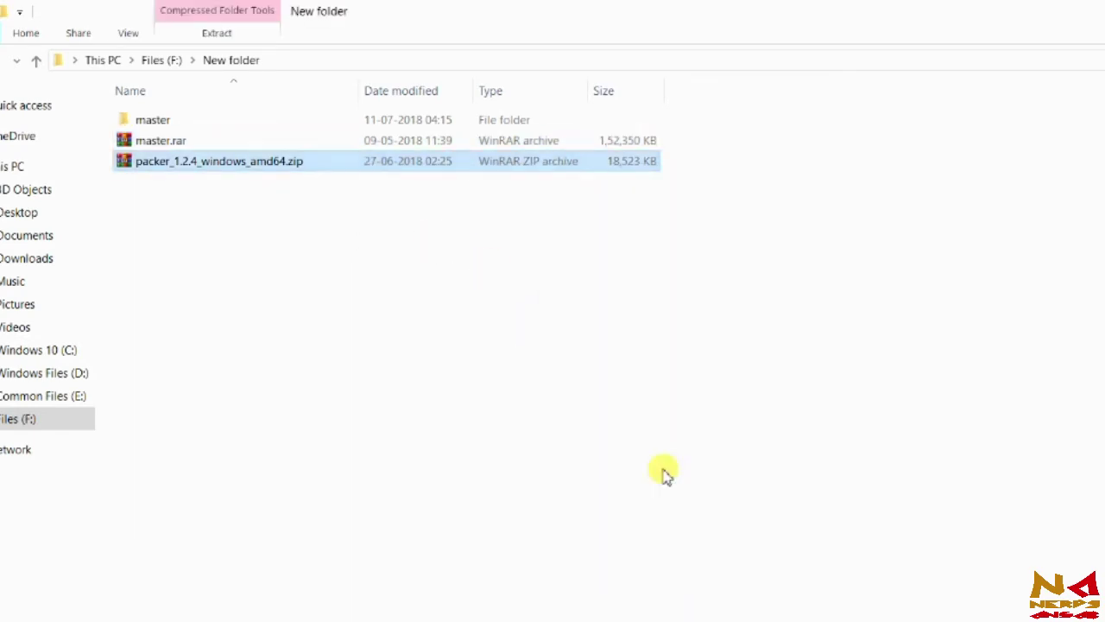
pyautogui.click(494, 371)
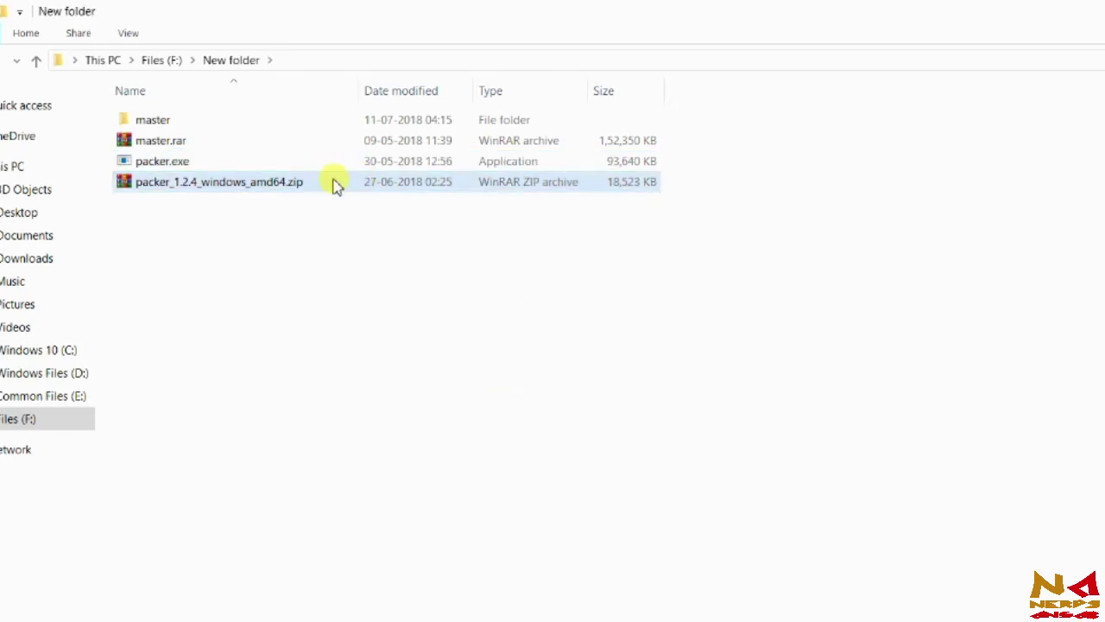
pyautogui.click(294, 160)
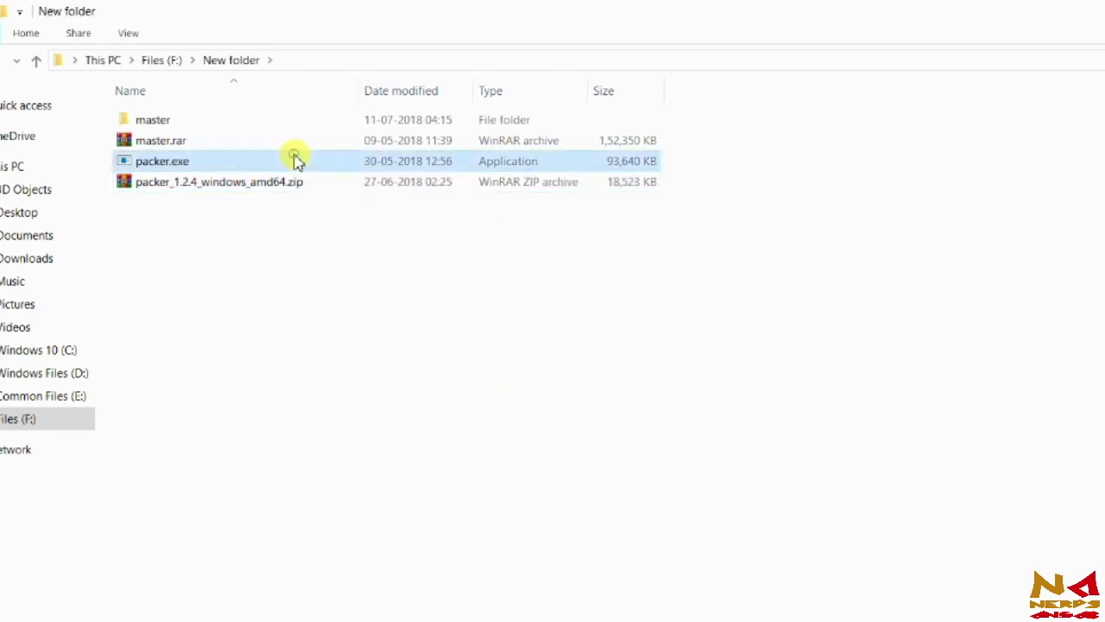
pyautogui.doubleClick(294, 161)
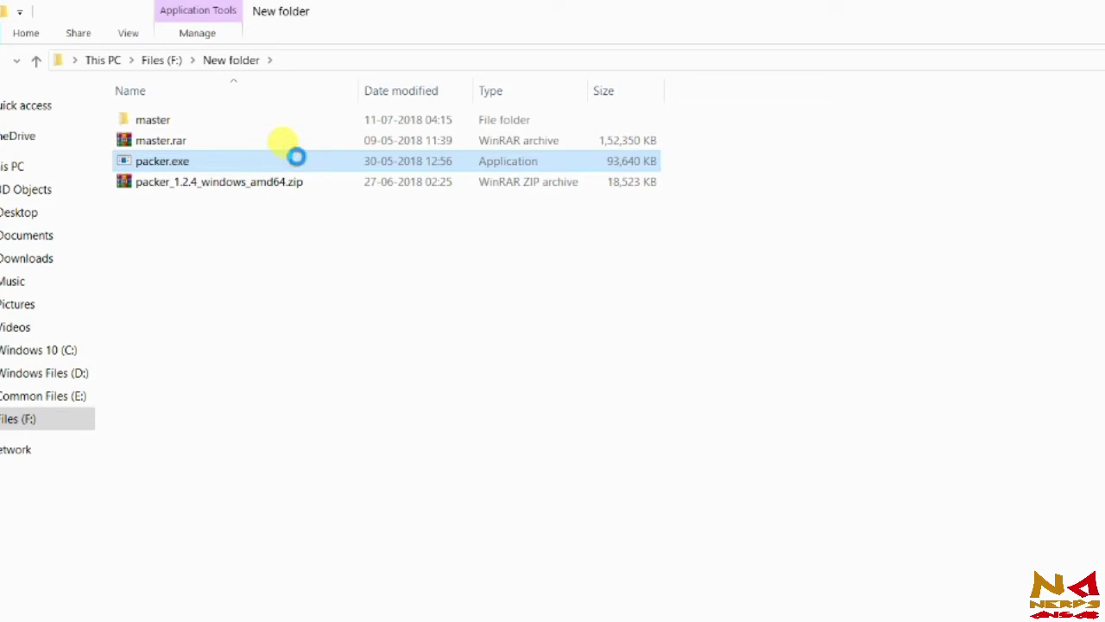
# - Move packer.exe from New folder into the metasploitable3-master folder inside master
pyautogui.rightClick(297, 159)
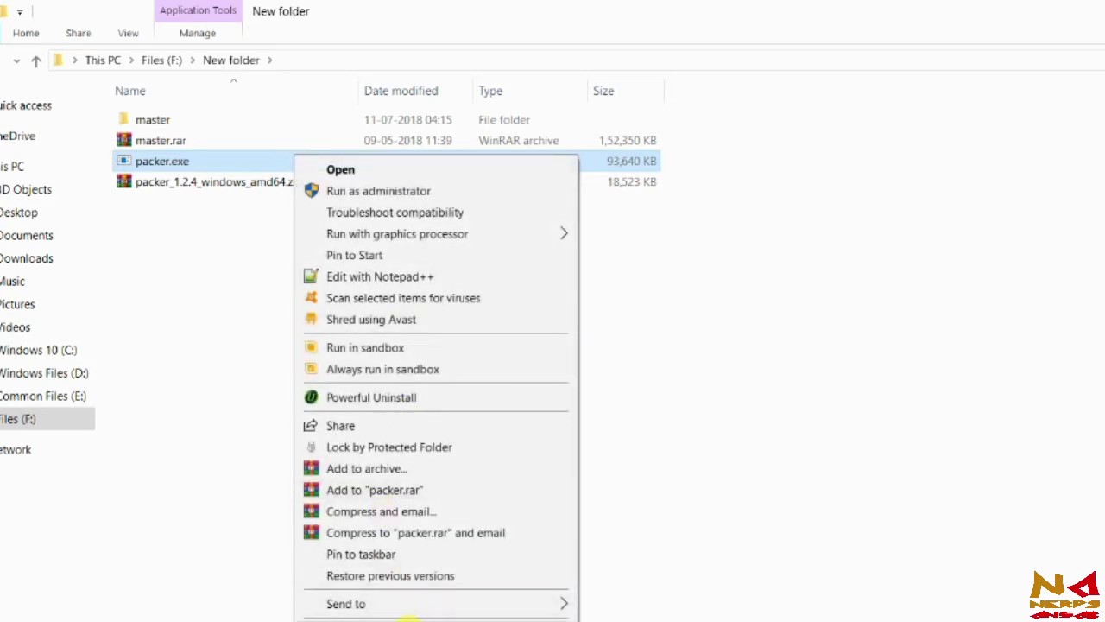
pyautogui.click(397, 618)
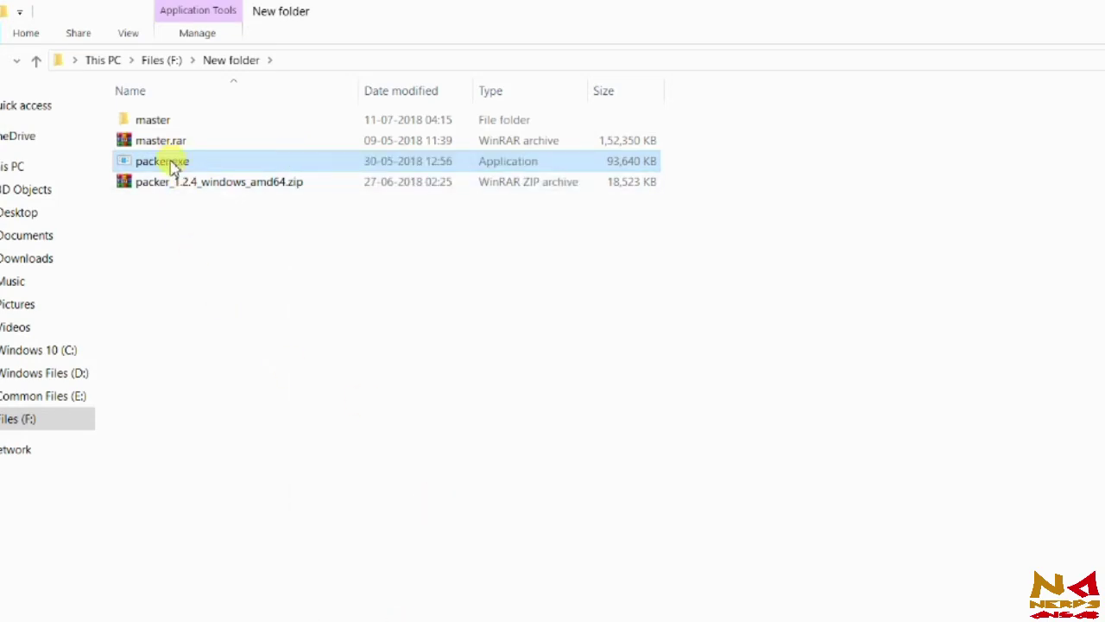
pyautogui.doubleClick(215, 120)
pyautogui.doubleClick(214, 118)
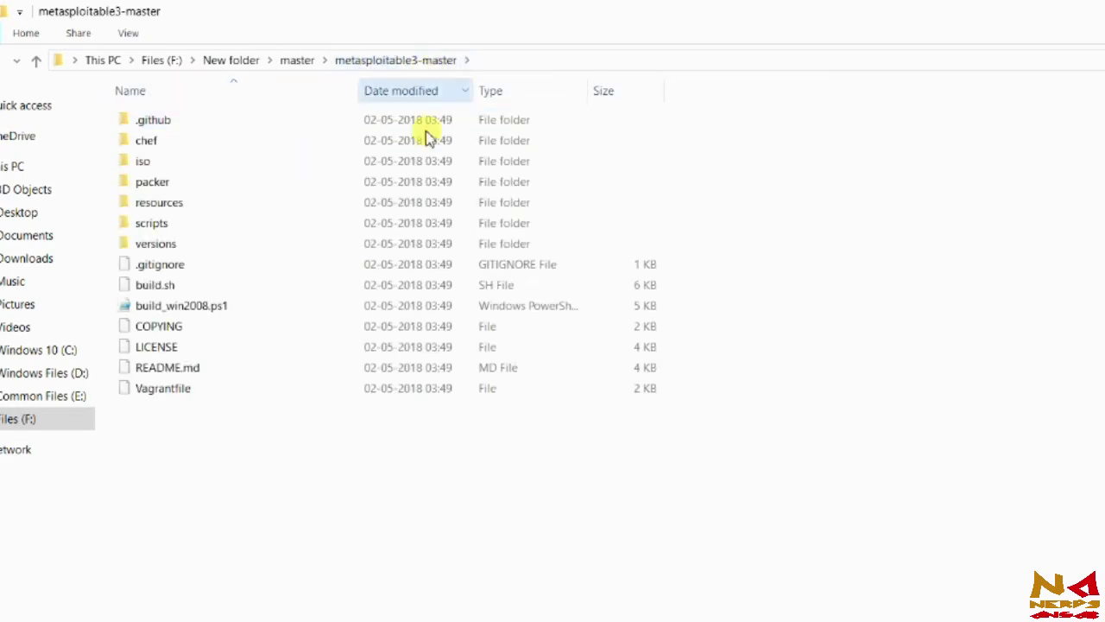
pyautogui.hotkey('ctrl', 'v')
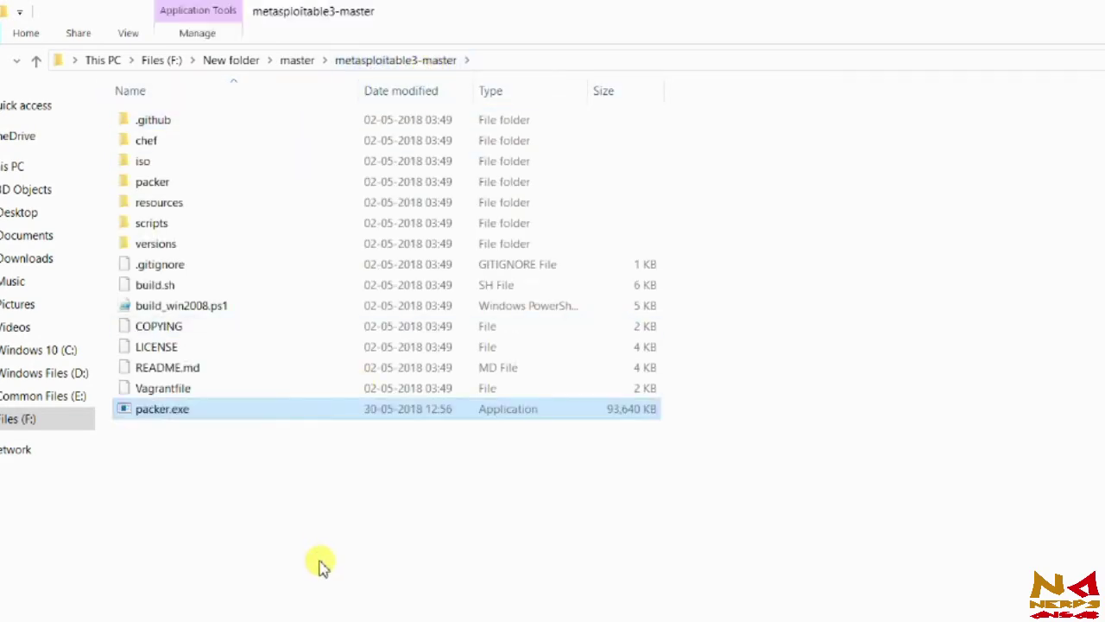
pyautogui.rightClick(318, 564)
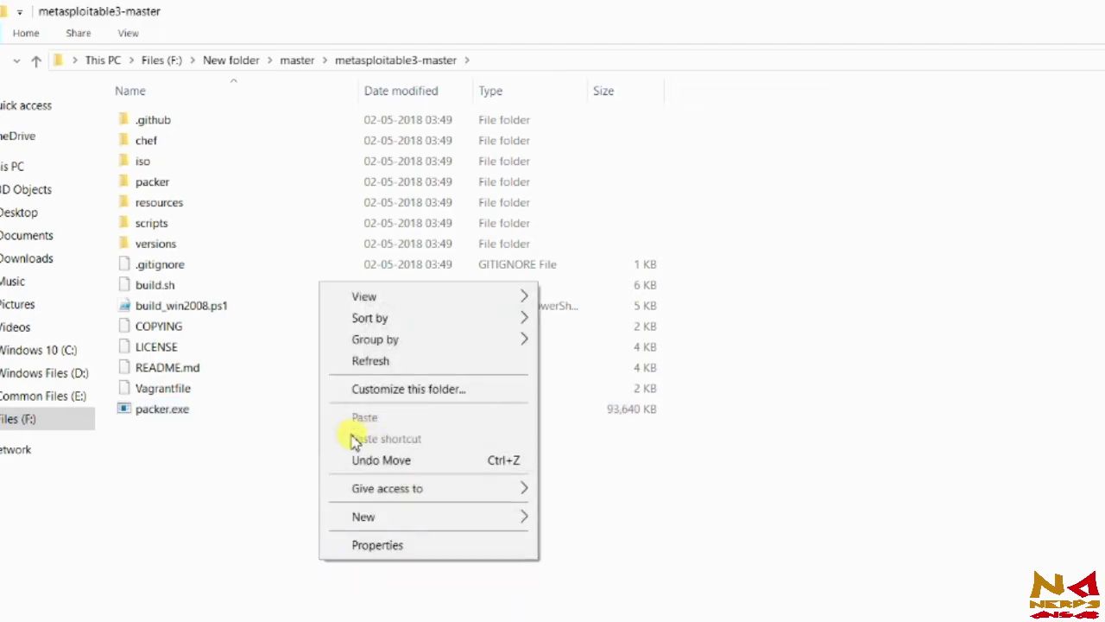
pyautogui.click(241, 532)
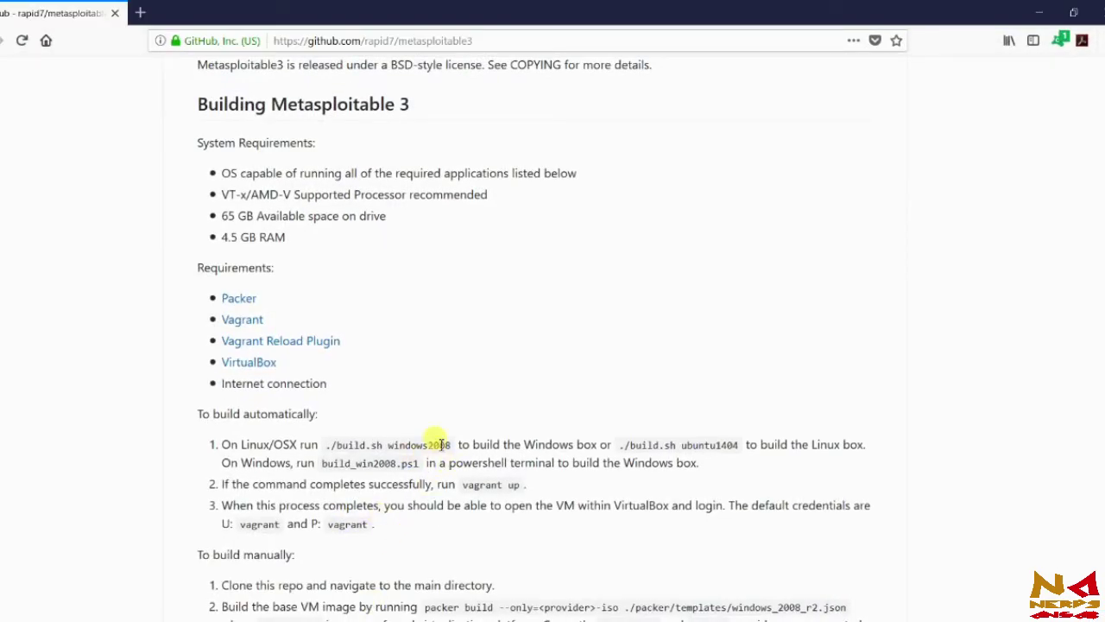
# - Read the automatic and manual build instructions on the metasploitable3 GitHub page and return to the metasploitable3-master folder
pyautogui.scroll(-3, 438, 442)
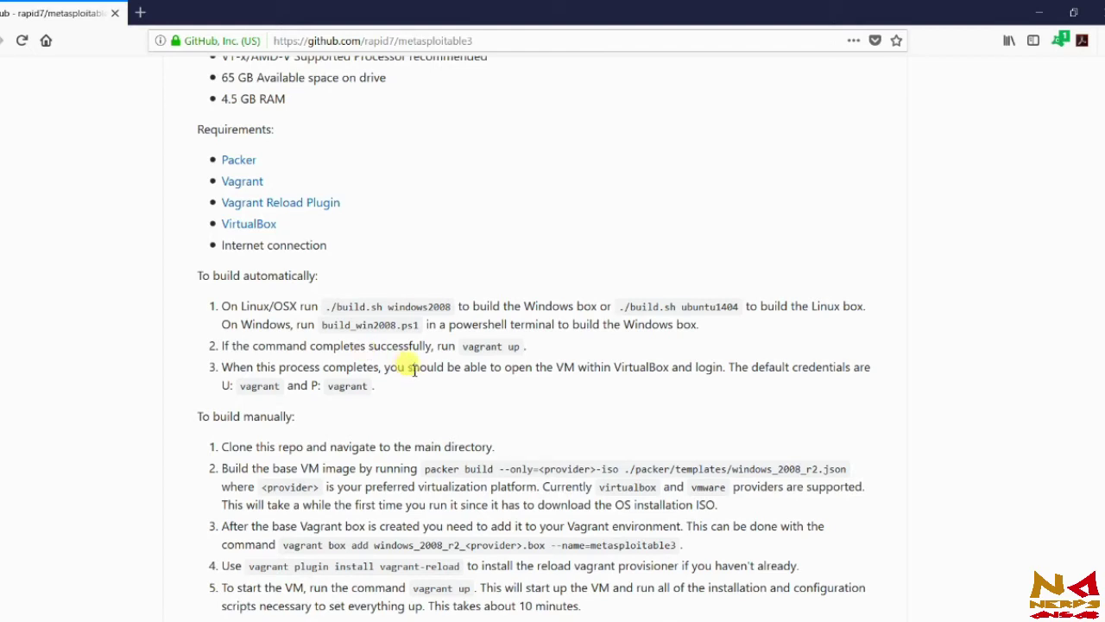
pyautogui.scroll(-1, 413, 370)
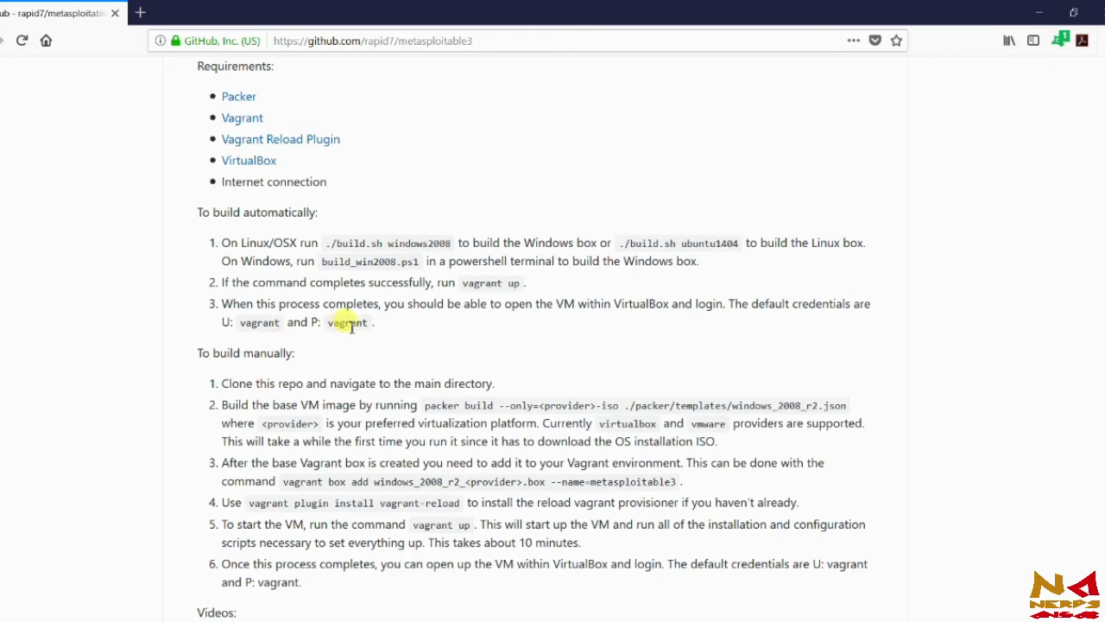
pyautogui.scroll(-2, 350, 324)
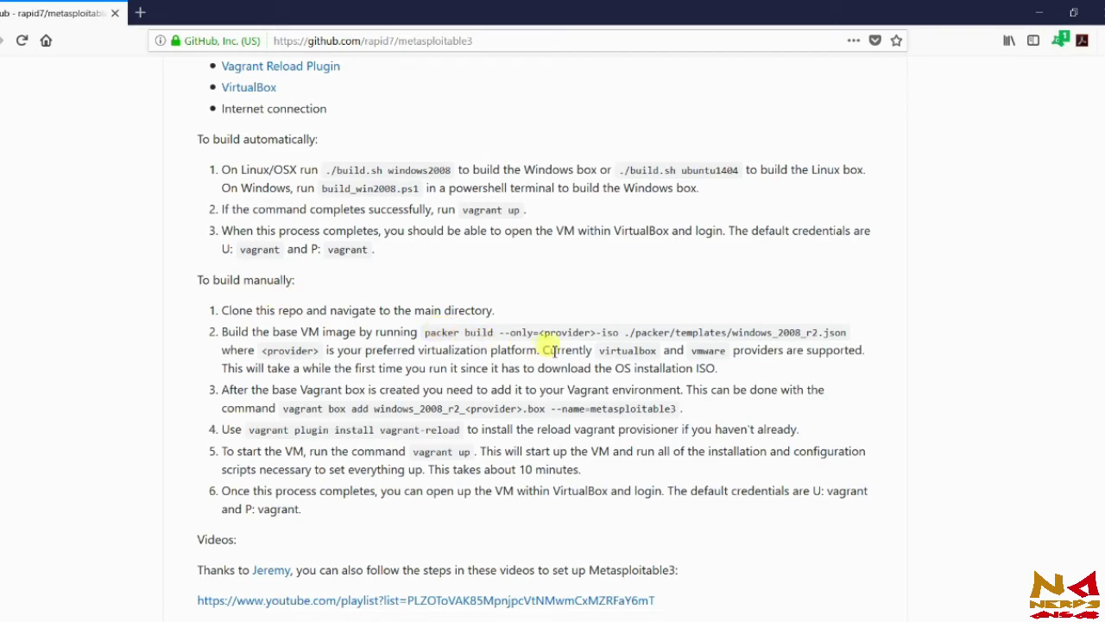
pyautogui.scroll(-2, 373, 395)
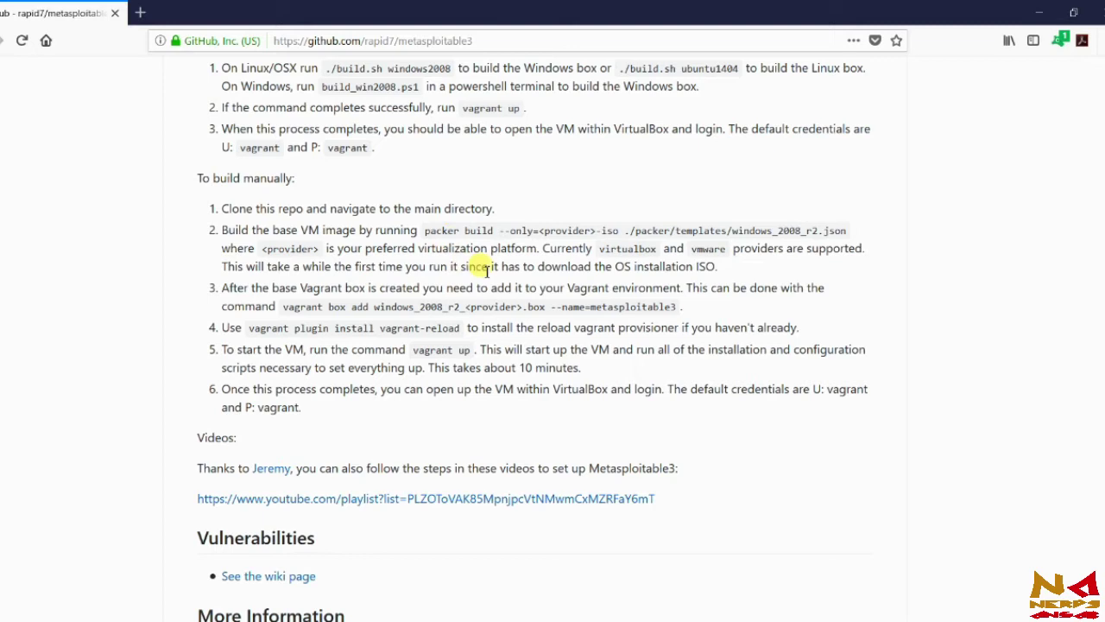
pyautogui.scroll(3, 484, 266)
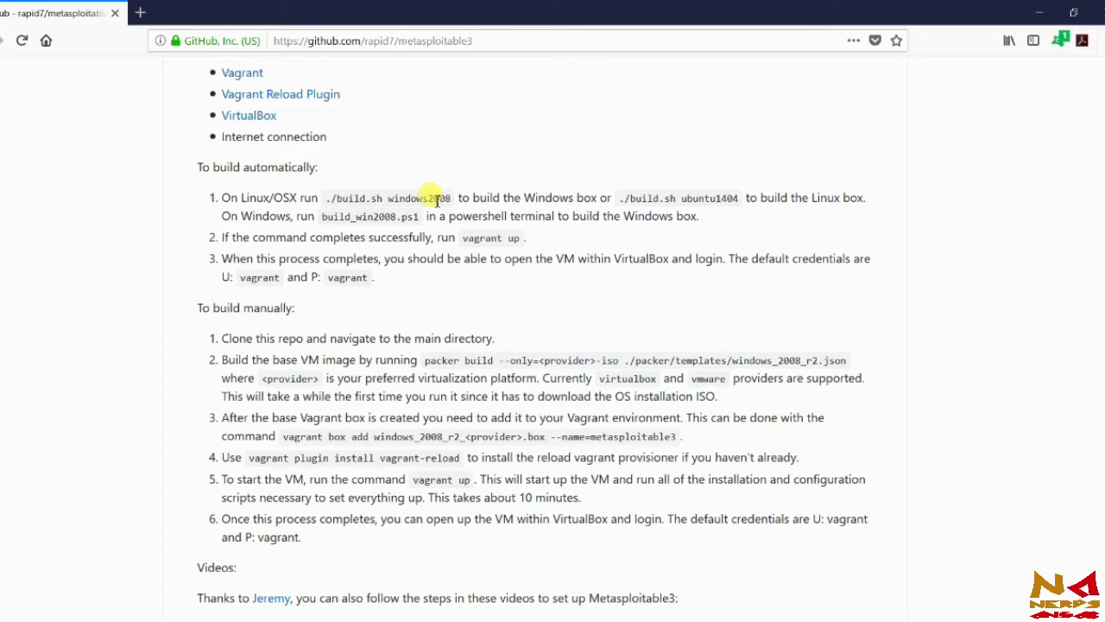
pyautogui.click(1039, 12)
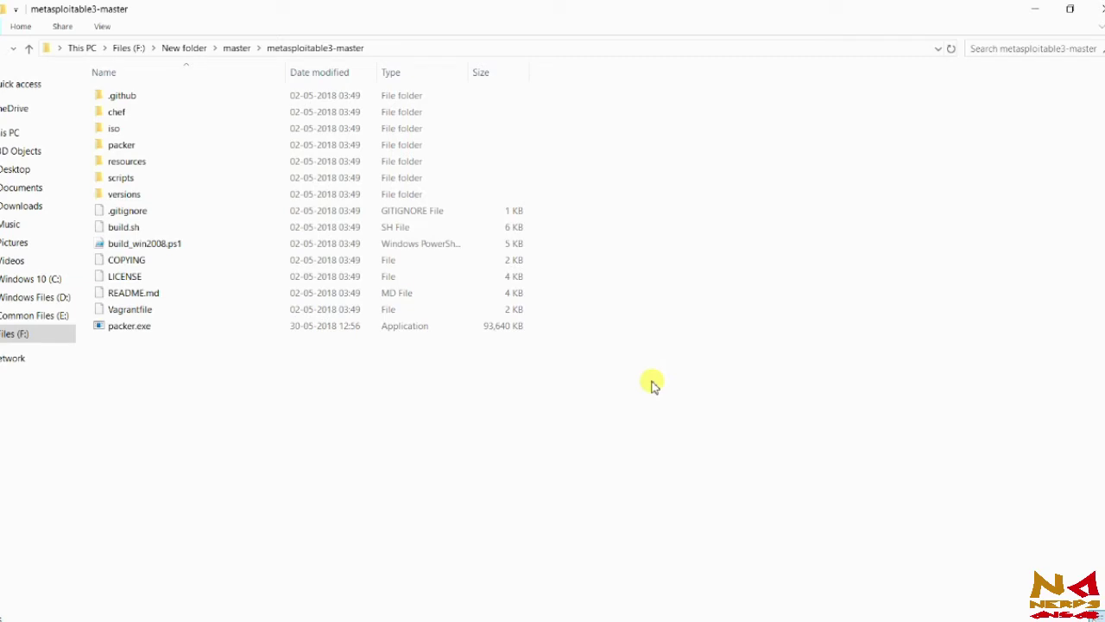
# - Run build_win2008.ps1 with PowerShell and answer A (Yes to All) to the execution policy change
pyautogui.click(292, 250)
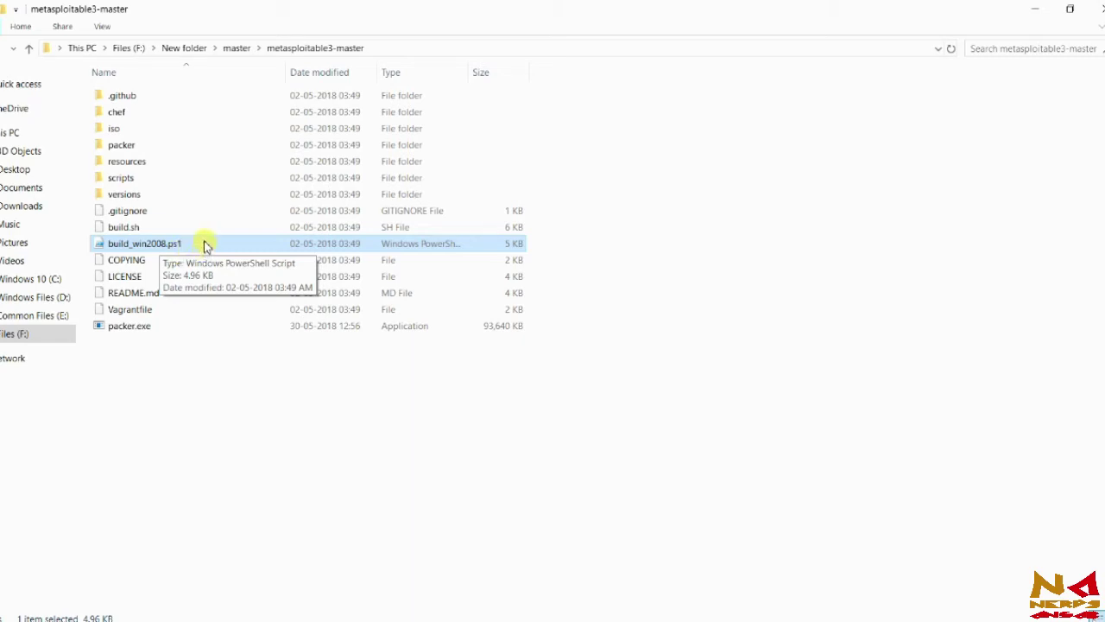
pyautogui.rightClick(205, 246)
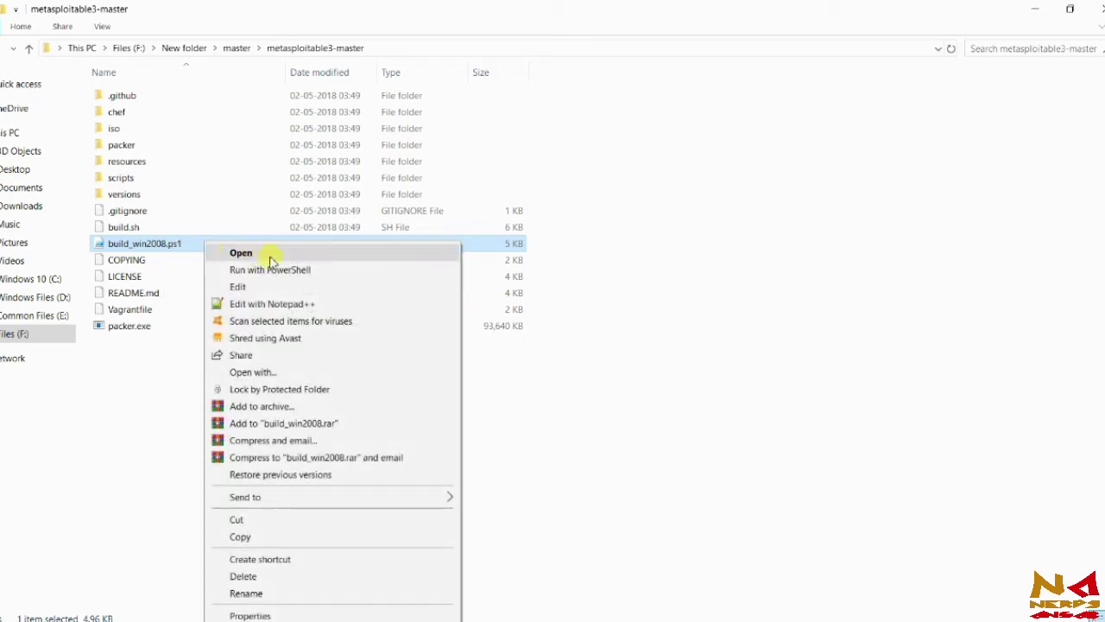
pyautogui.click(302, 272)
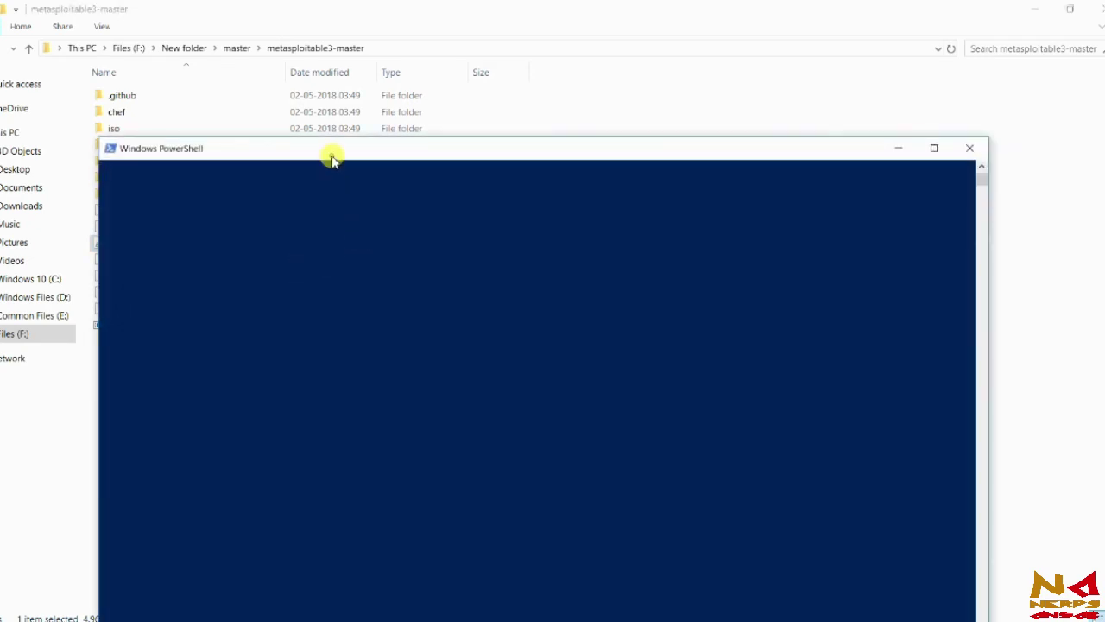
pyautogui.moveTo(329, 157); pyautogui.dragTo(284, 58)
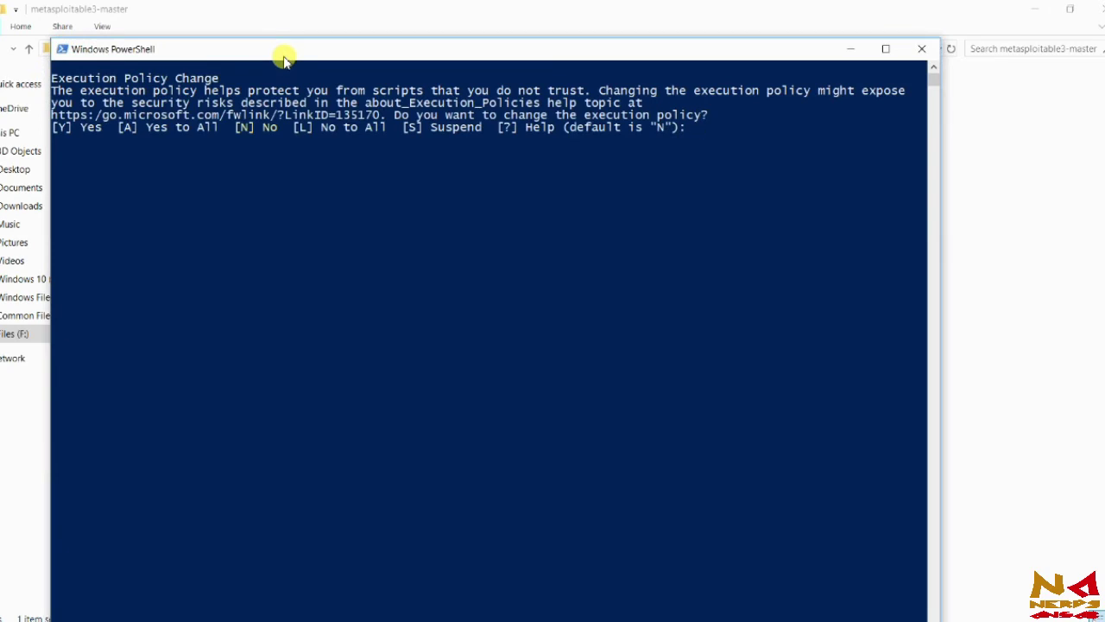
pyautogui.write('A')
pyautogui.press('Return')
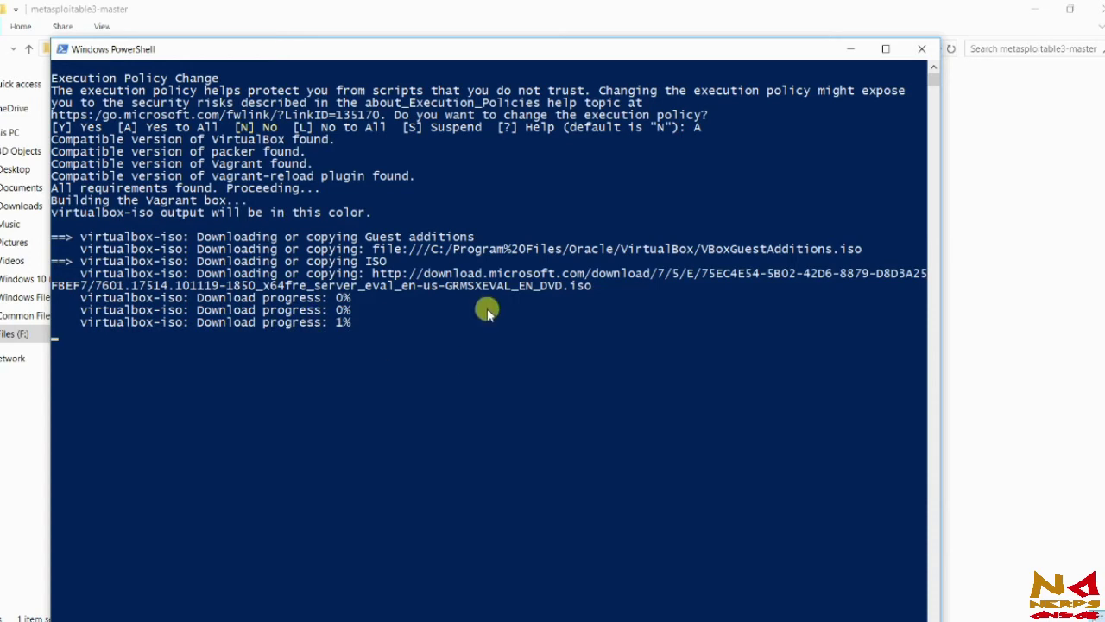
# - Inspect the disc image file in the packer_cache folder of metasploitable3-master and go back to the parent folder
pyautogui.click(991, 343)
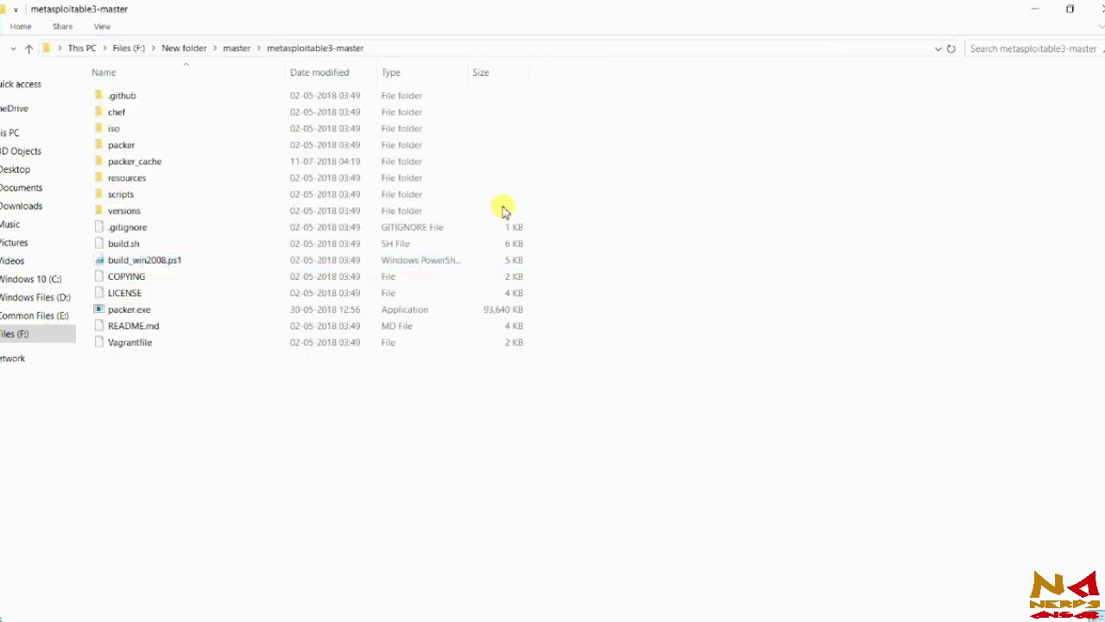
pyautogui.click(270, 163)
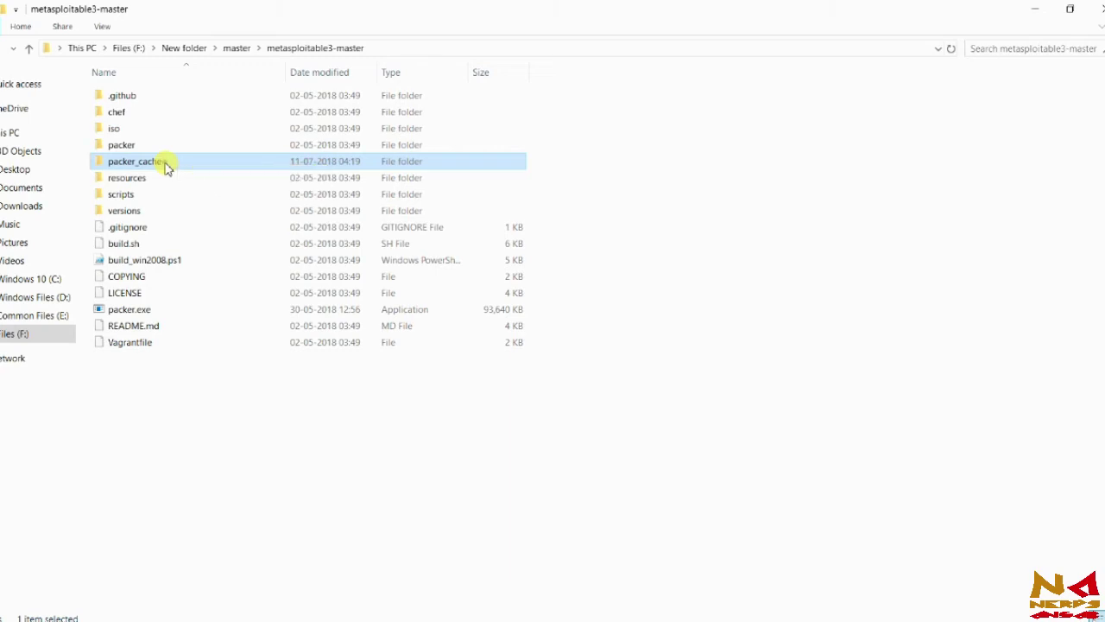
pyautogui.doubleClick(165, 164)
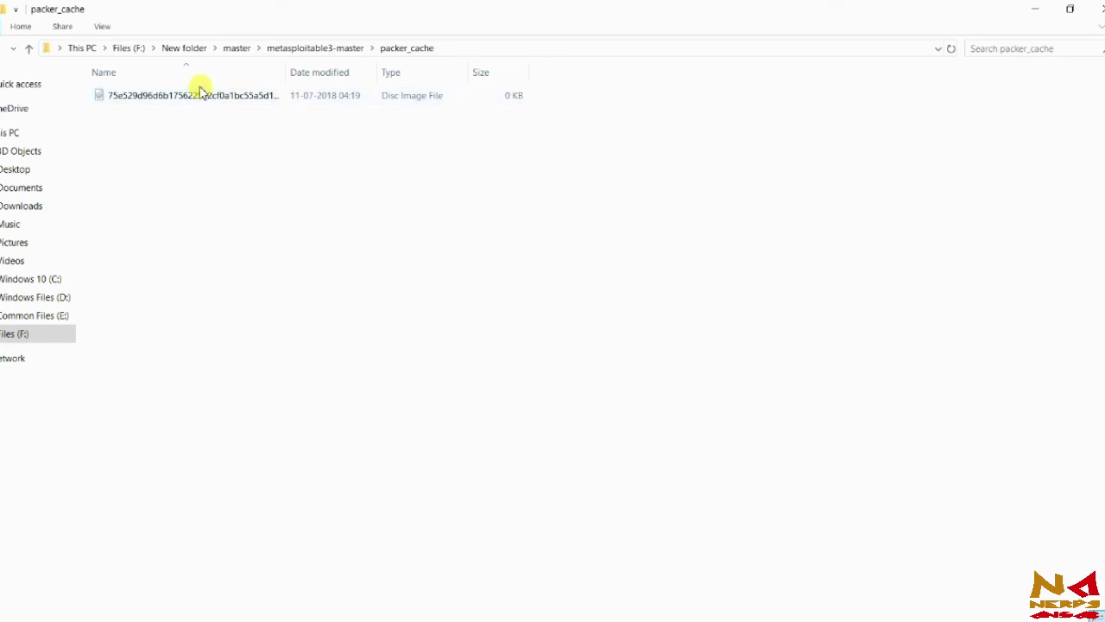
pyautogui.click(199, 94)
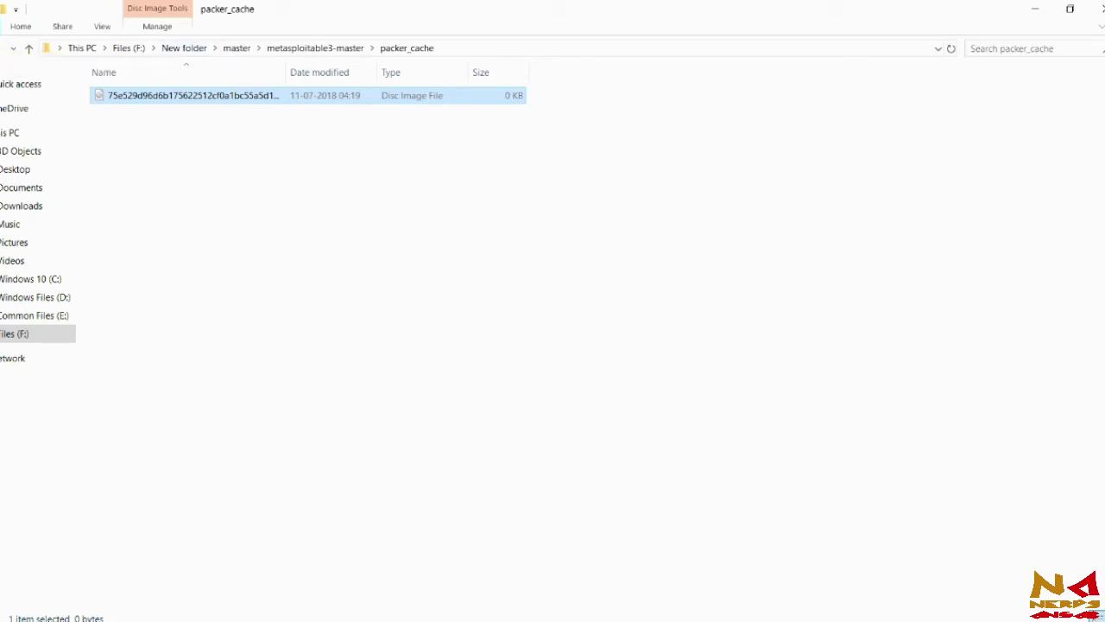
pyautogui.hotkey('alt', 'Left')
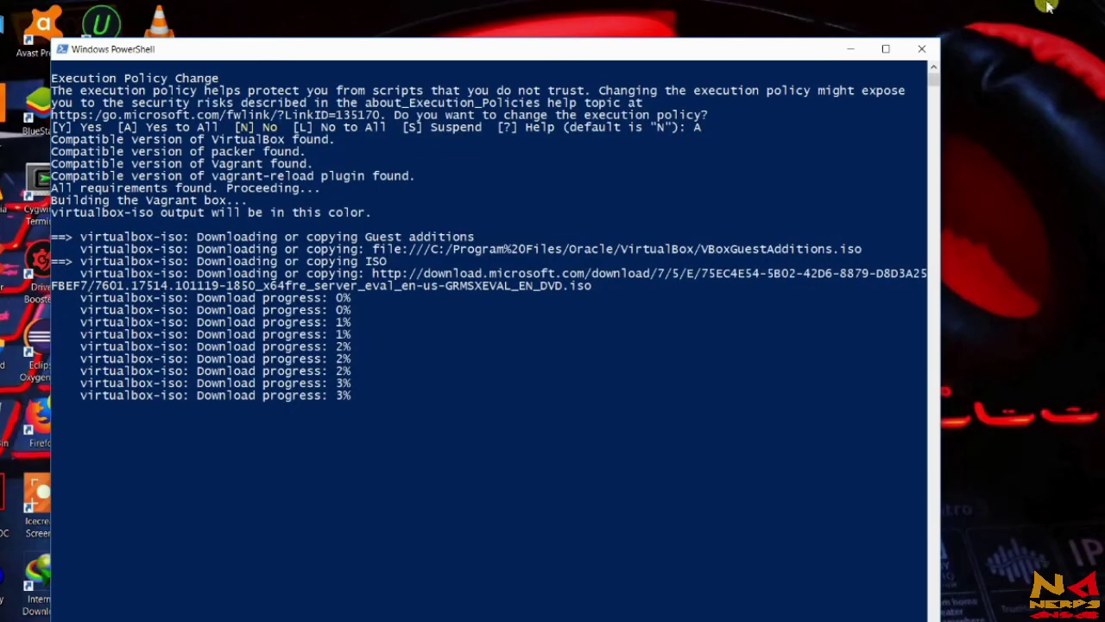
# - Minimize File Explorer and follow the build output in the PowerShell window from the ISO download to the virtual machine's start
pyautogui.click(1034, 9)
pyautogui.moveTo(647, 60); pyautogui.dragTo(676, 37)
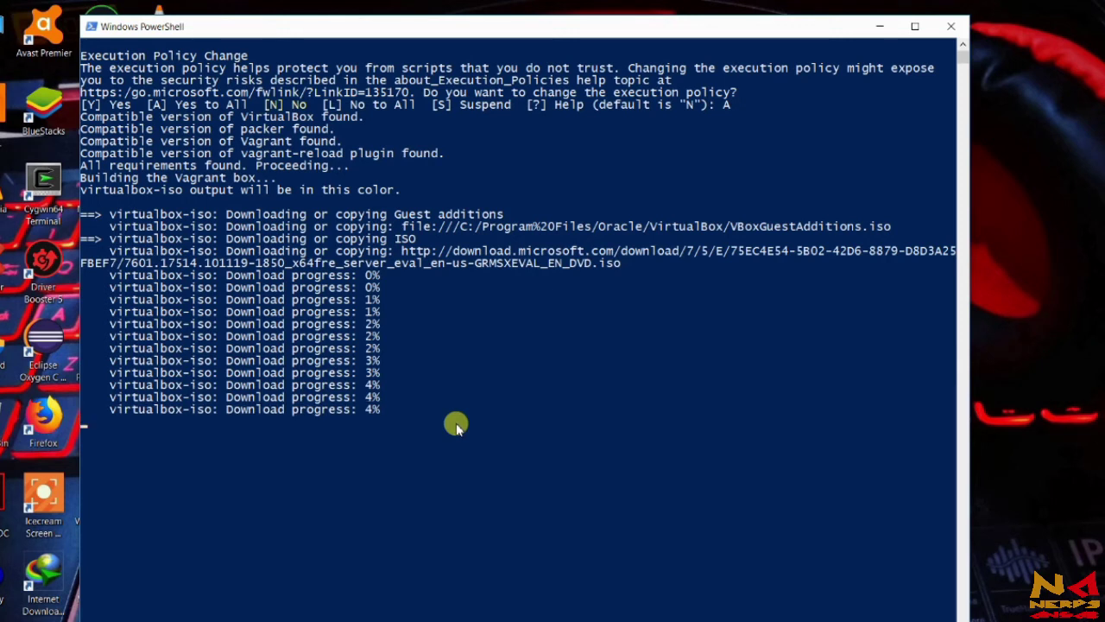
pyautogui.click(456, 425)
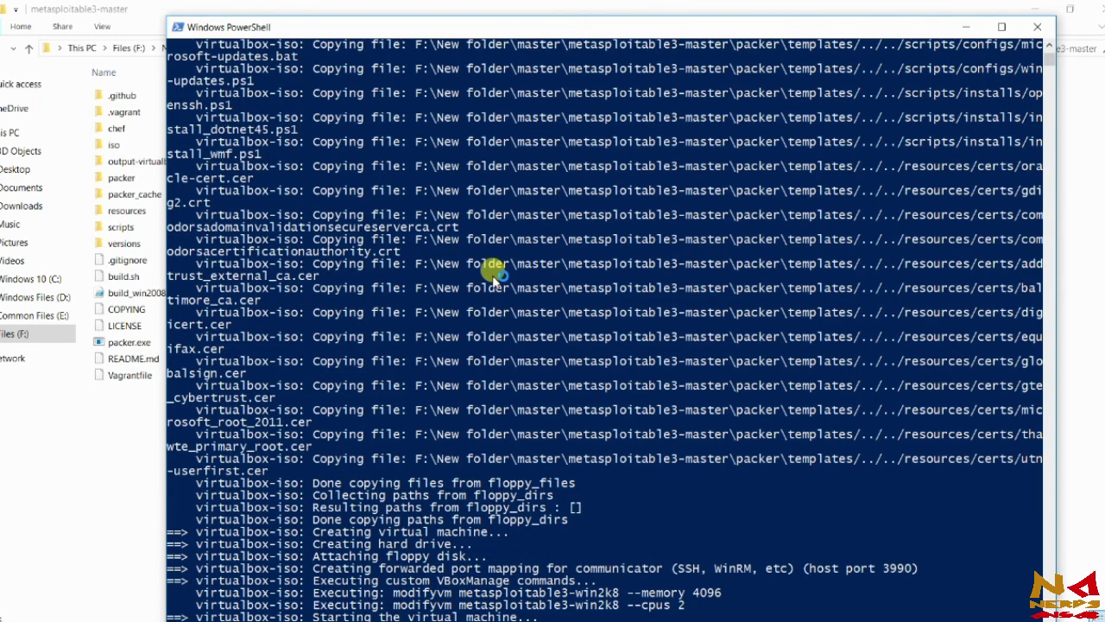
pyautogui.scroll(1, 494, 278)
pyautogui.scroll(-5, 493, 278)
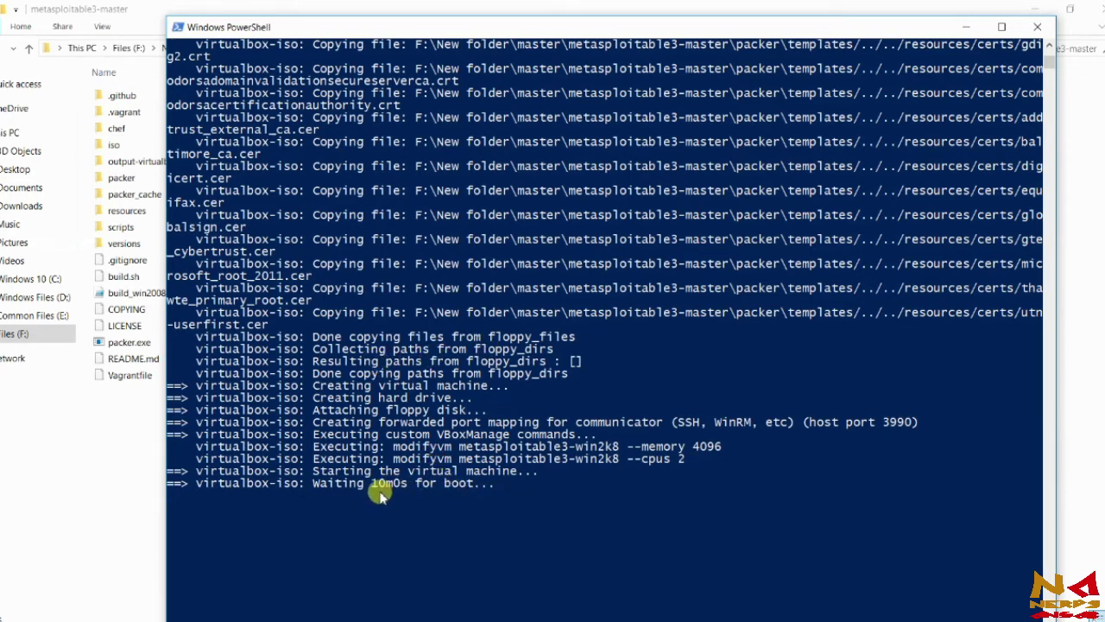
pyautogui.click(433, 494)
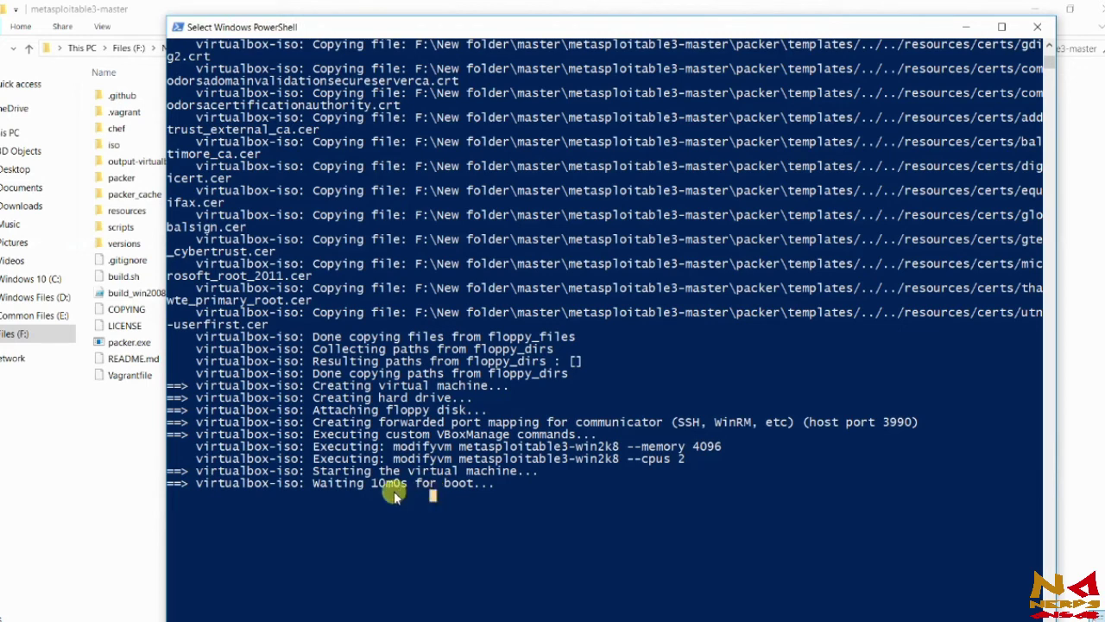
pyautogui.click(397, 507)
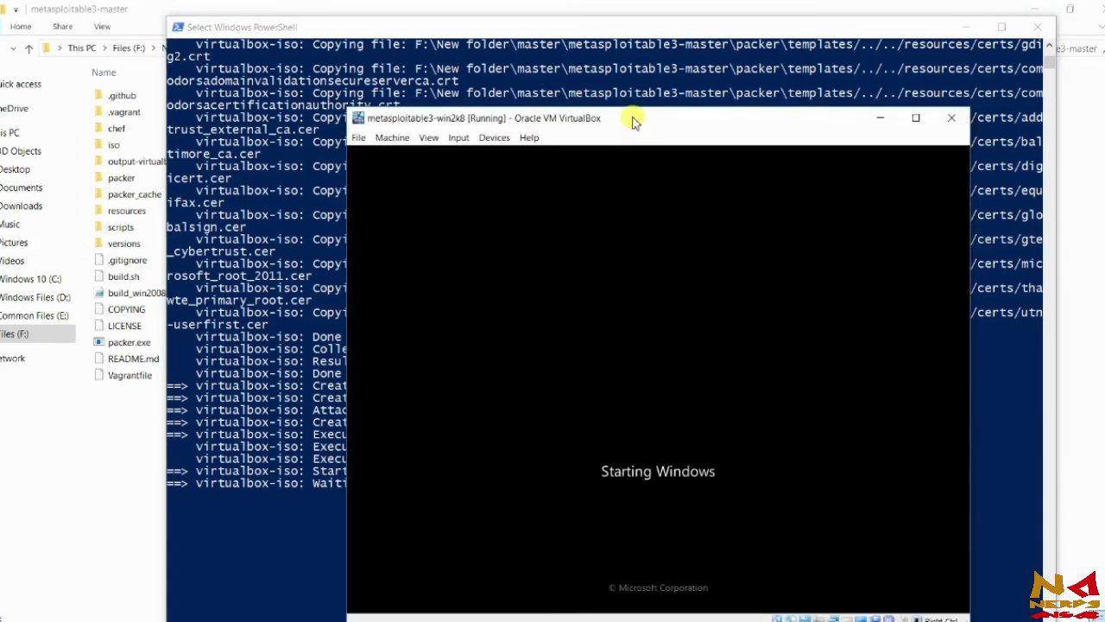
# - Reposition the metasploitable3-win2k8 virtual machine window and dismiss its mouse pointer integration message
pyautogui.moveTo(630, 118); pyautogui.dragTo(633, 55)
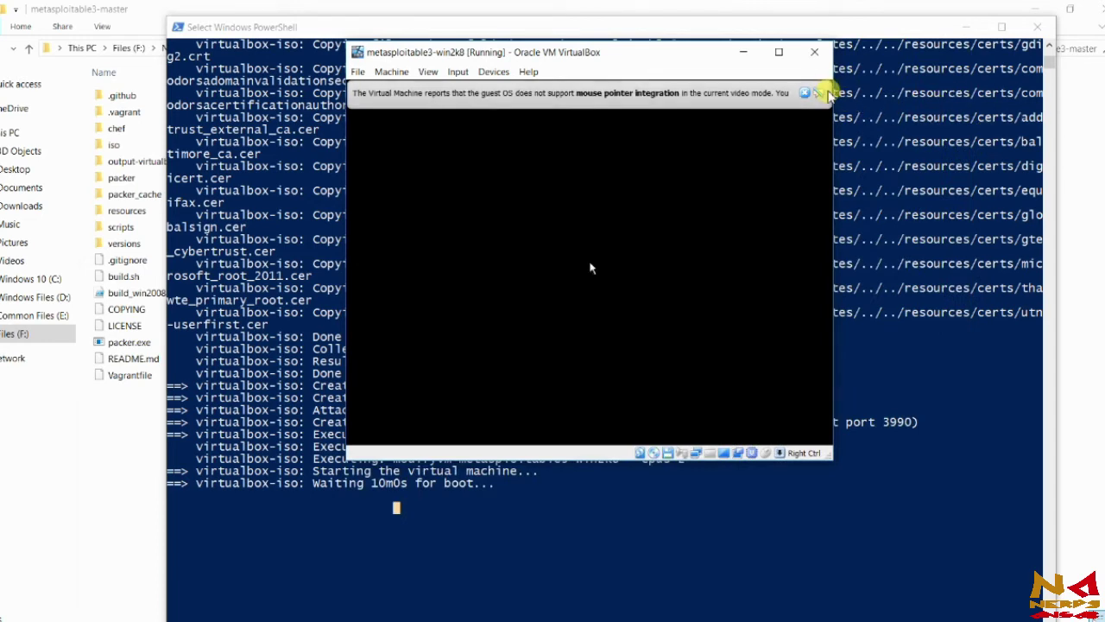
pyautogui.click(819, 92)
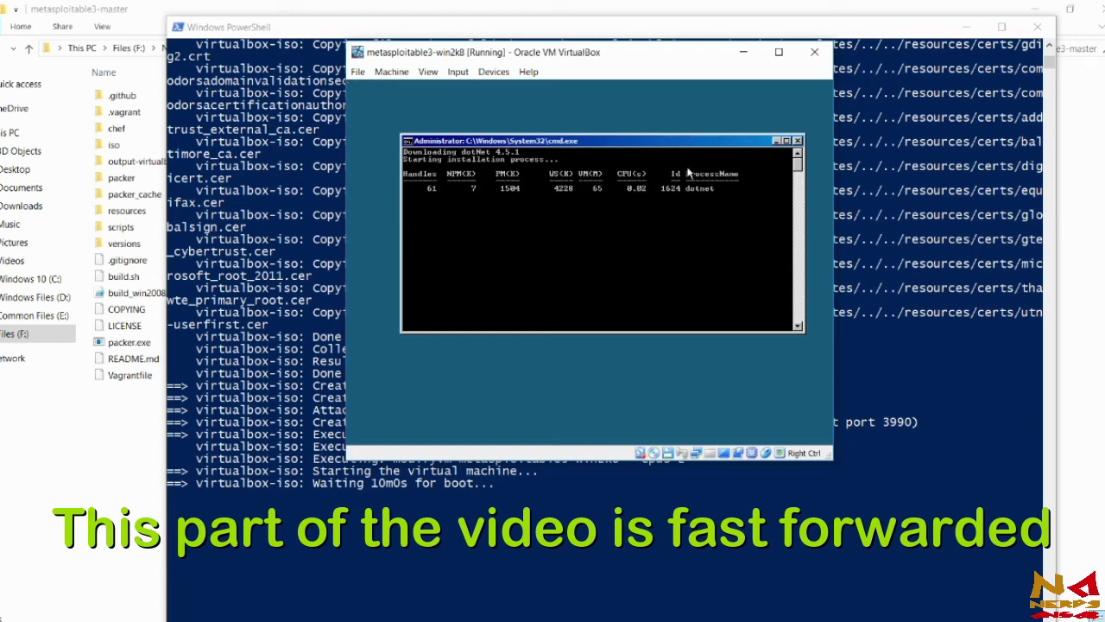
pyautogui.click(526, 217)
pyautogui.rightClick(528, 219)
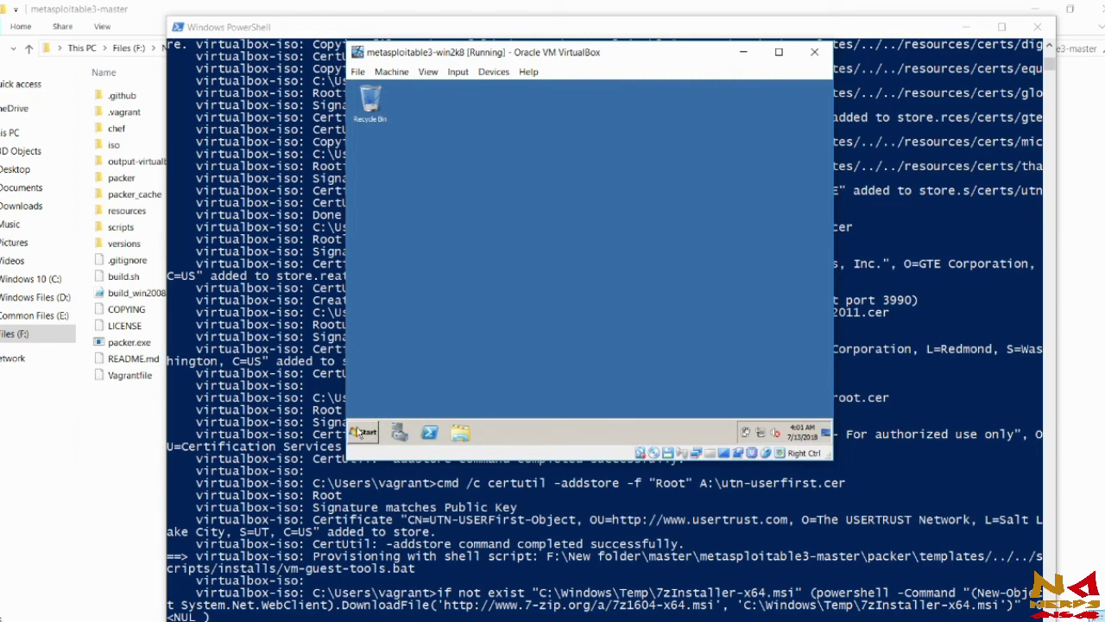
# - Check the Start menu on the virtual machine's desktop and close it
pyautogui.click(362, 432)
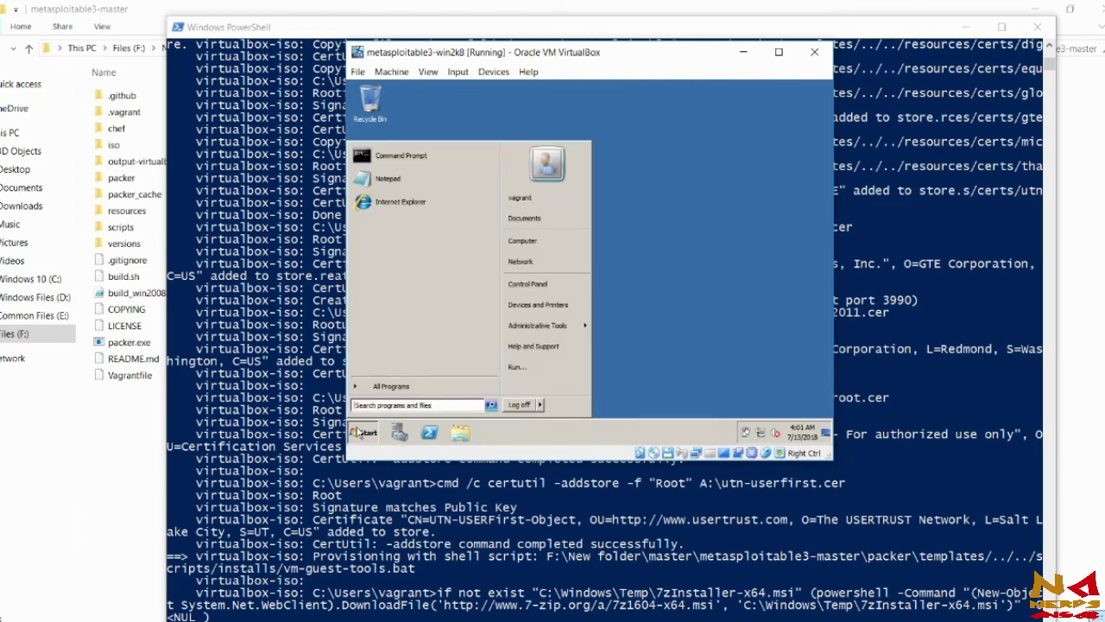
pyautogui.click(565, 197)
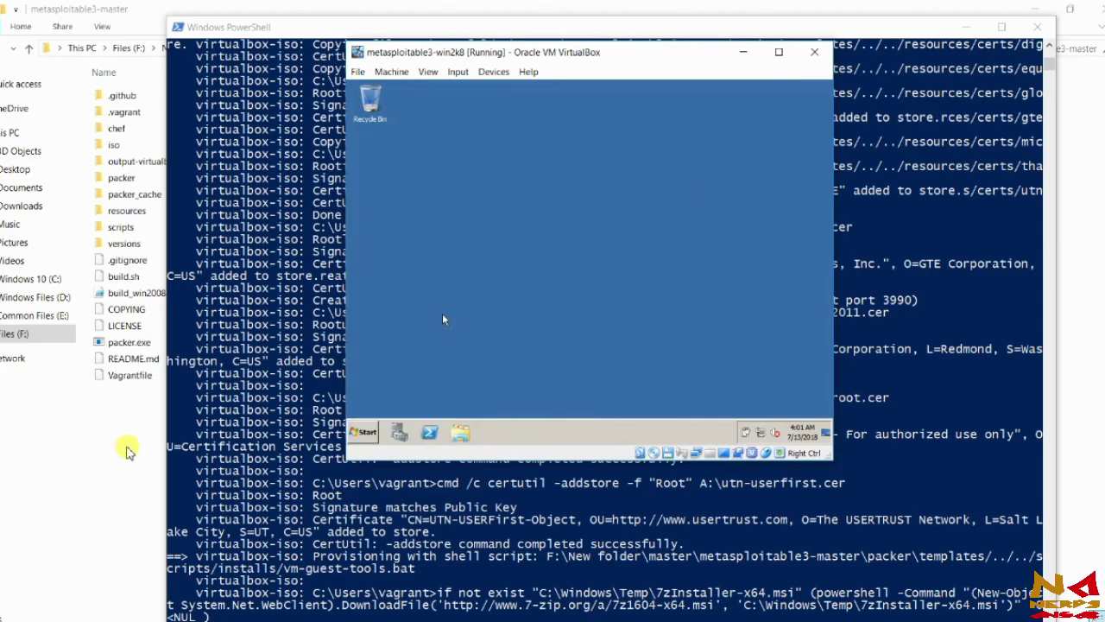
pyautogui.click(367, 434)
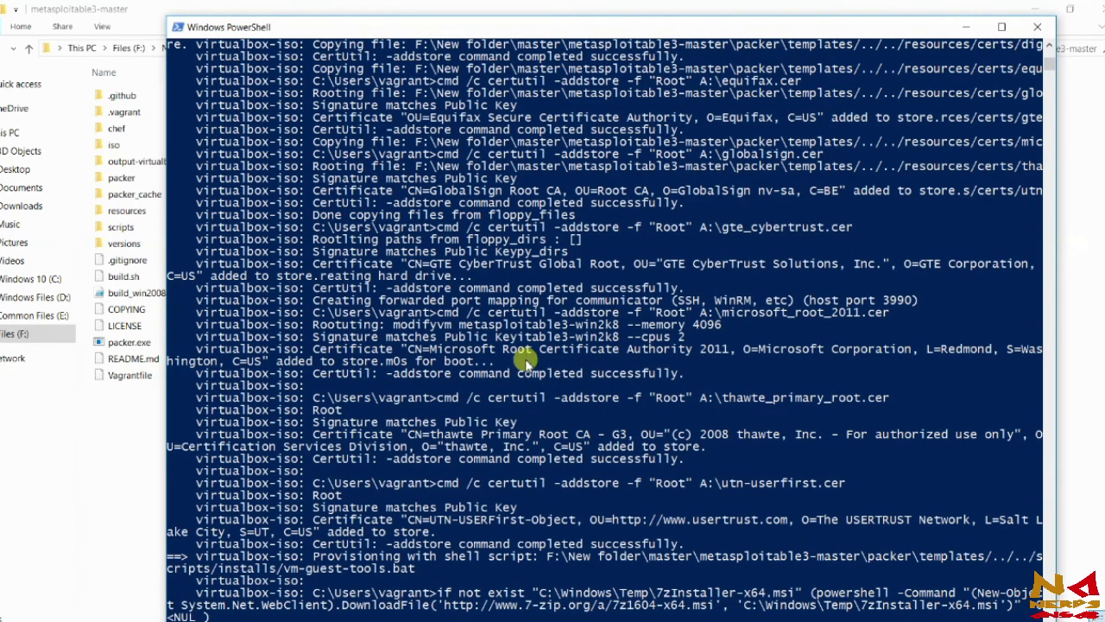
# - Review the PowerShell build log from the requirements check down to the latest vm-guest-tools.bat provisioning output
pyautogui.scroll(10, 442, 318)
pyautogui.scroll(1, 442, 317)
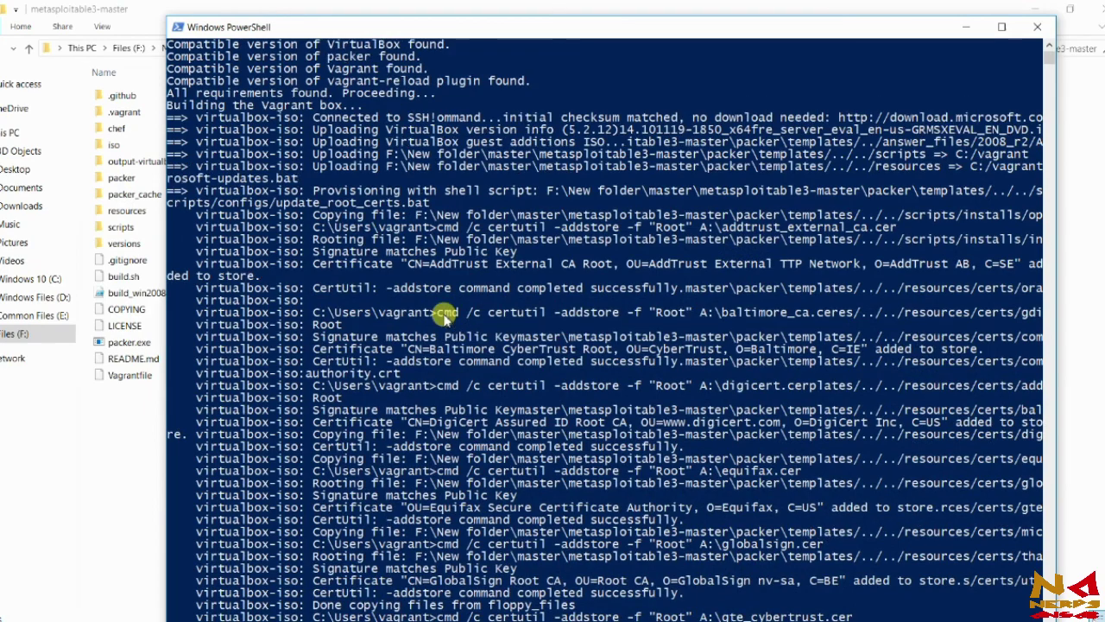
pyautogui.click(462, 154)
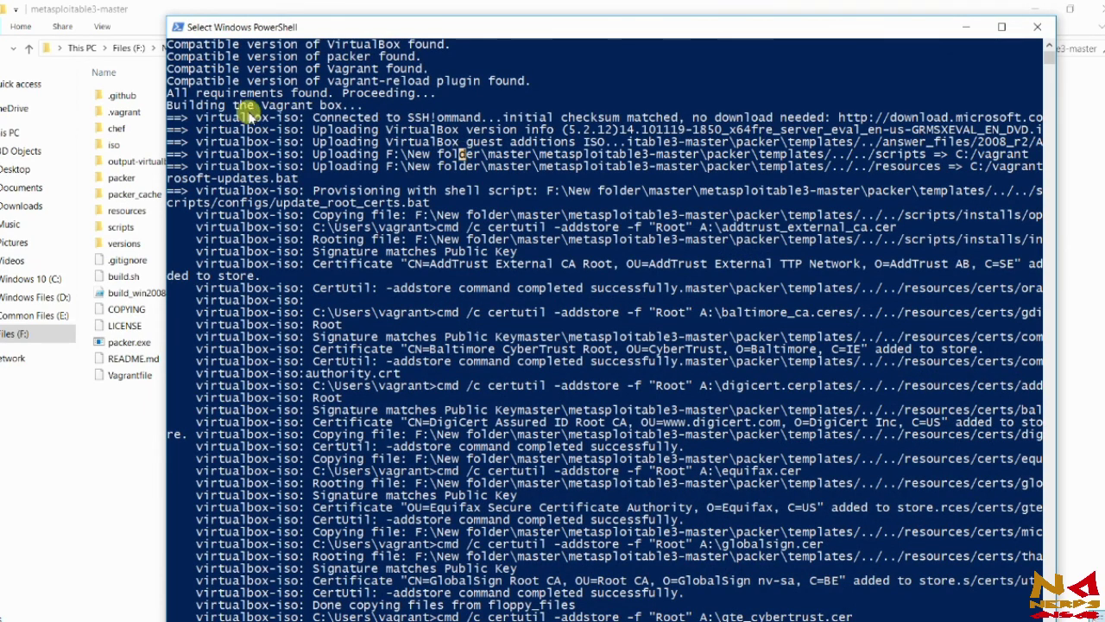
pyautogui.scroll(-9, 403, 135)
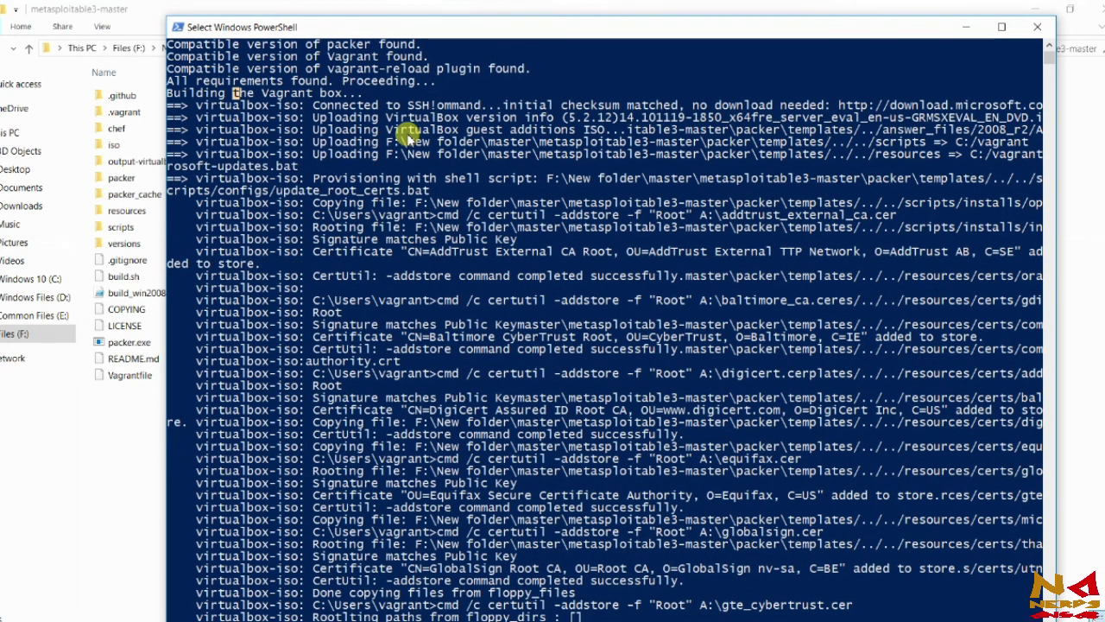
pyautogui.scroll(-15, 403, 135)
pyautogui.scroll(1, 407, 135)
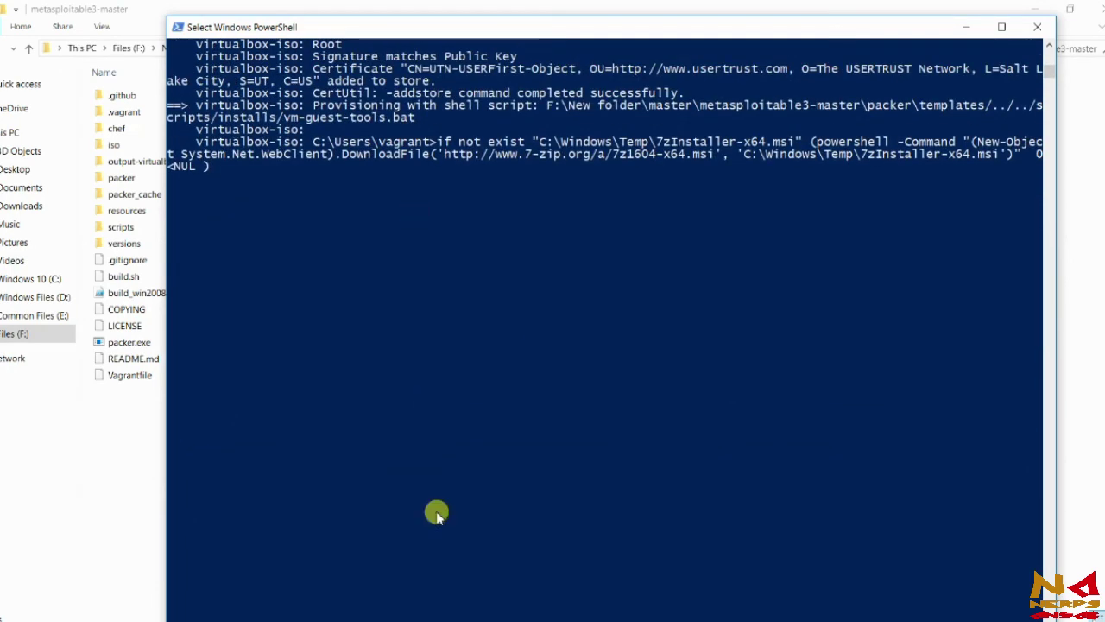
# - Bring the metasploitable3-win2k8 window back to the front and open the guest's Start menu
pyautogui.click(500, 604)
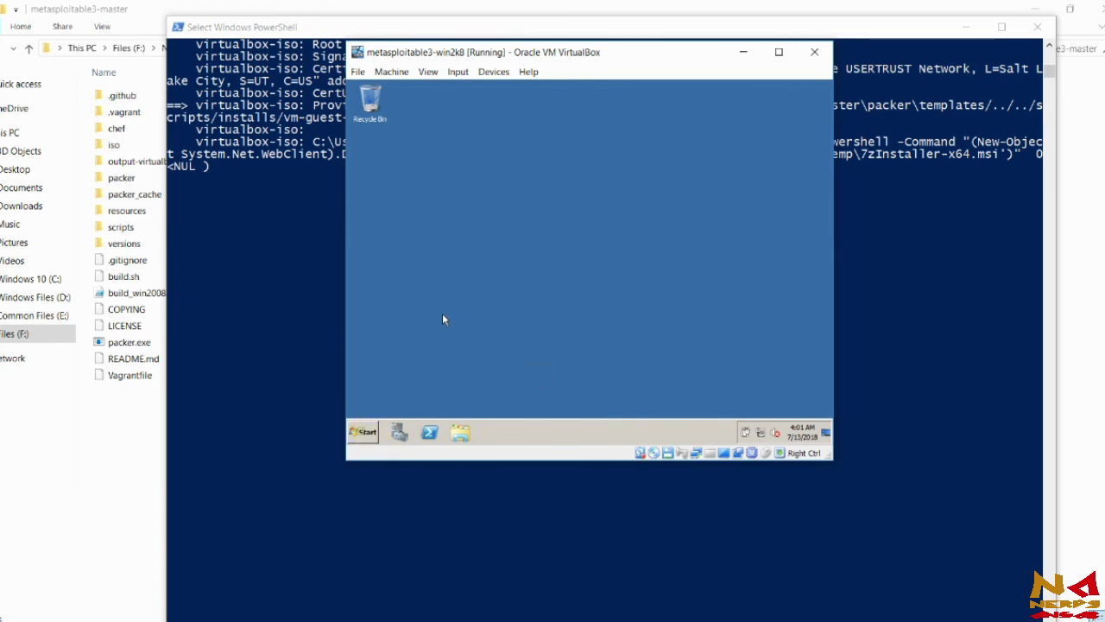
pyautogui.click(363, 431)
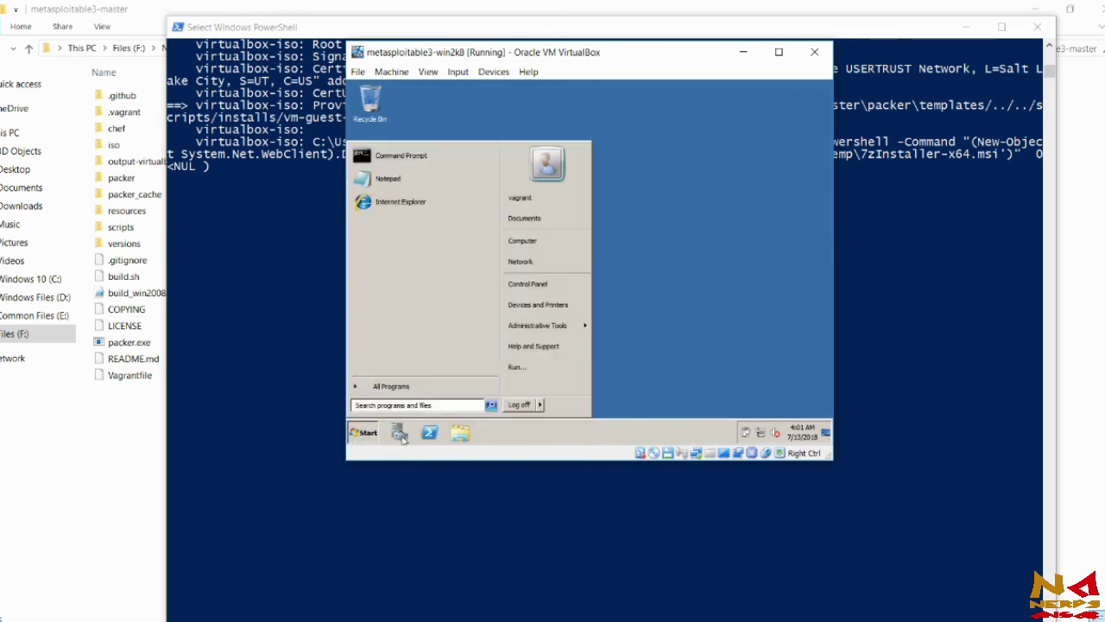